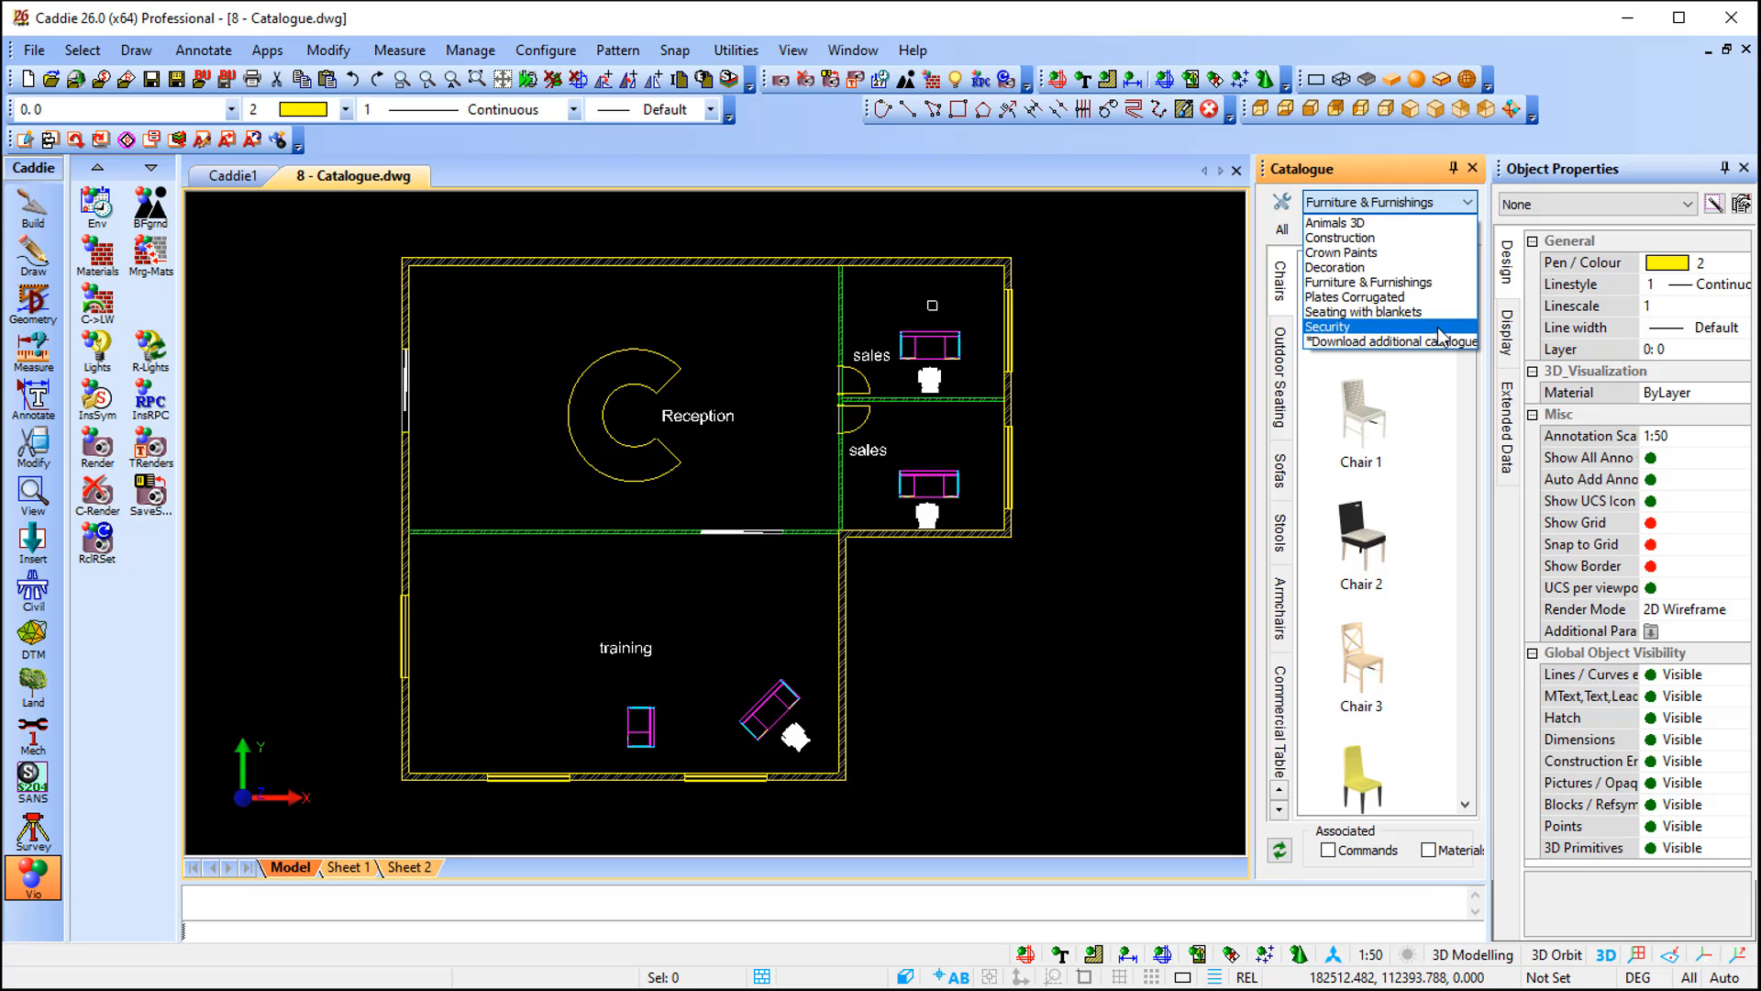
Download the additional Fountains 2 catalogue and let the download continue in the background
left_click(1418, 343)
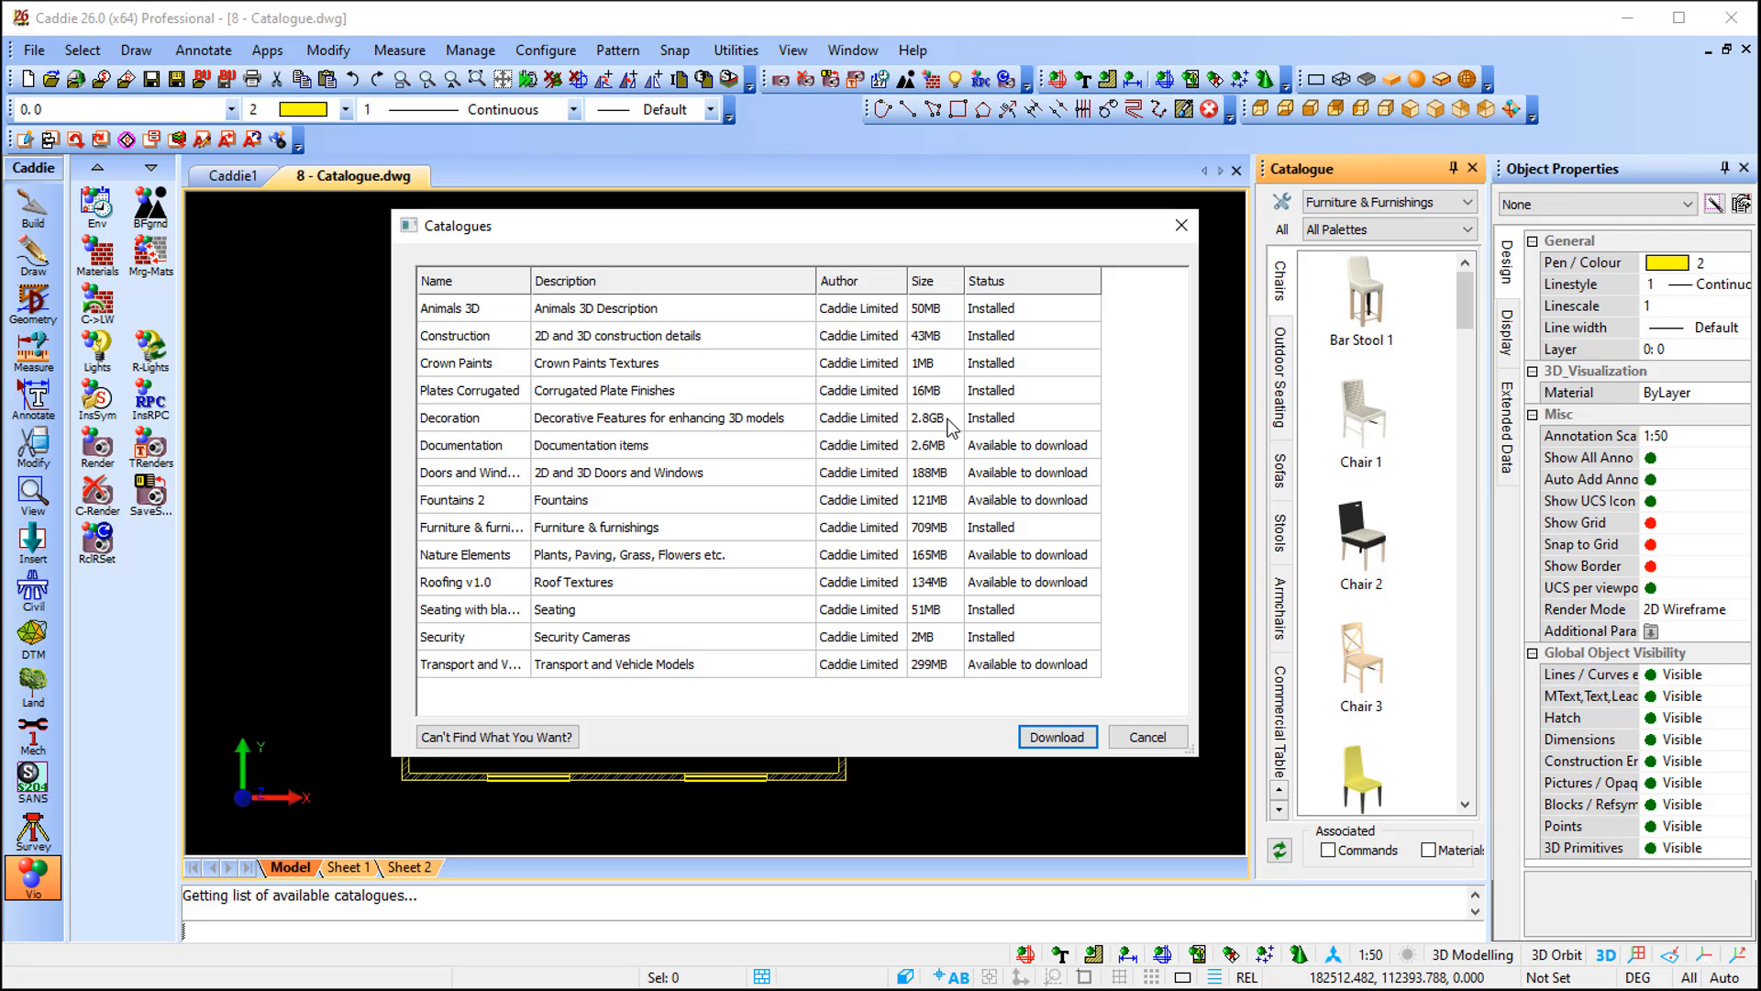
left_click(499, 508)
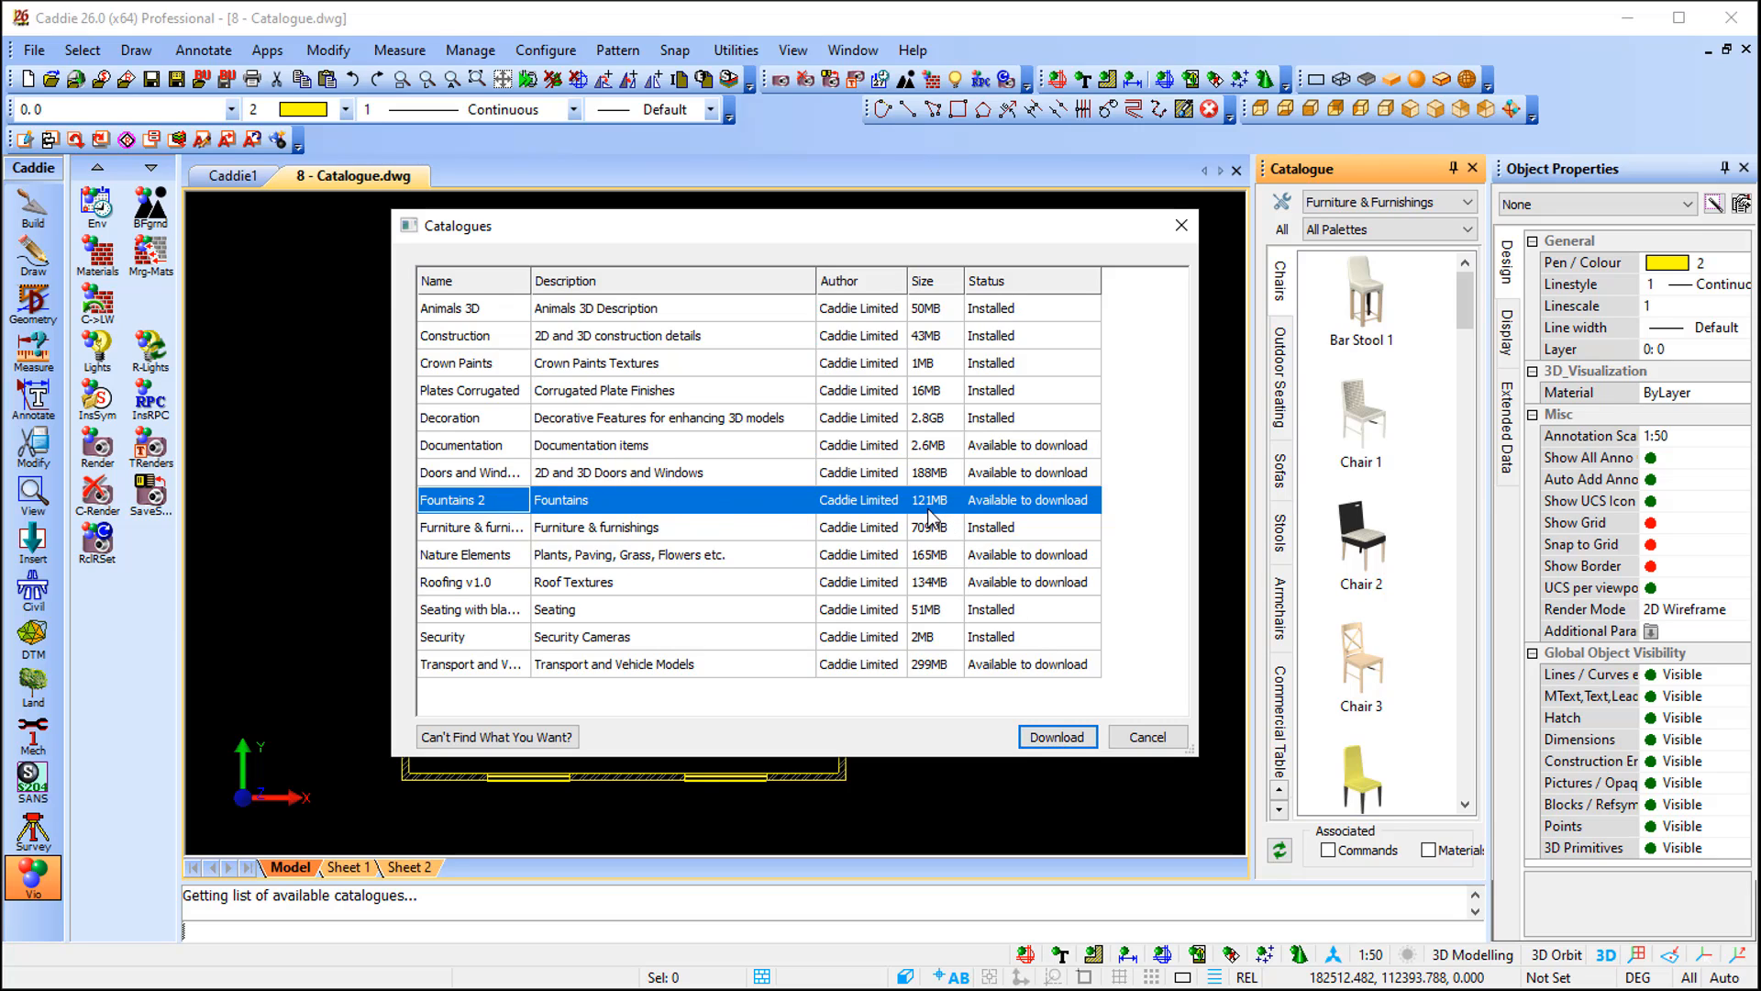
left_click(1065, 740)
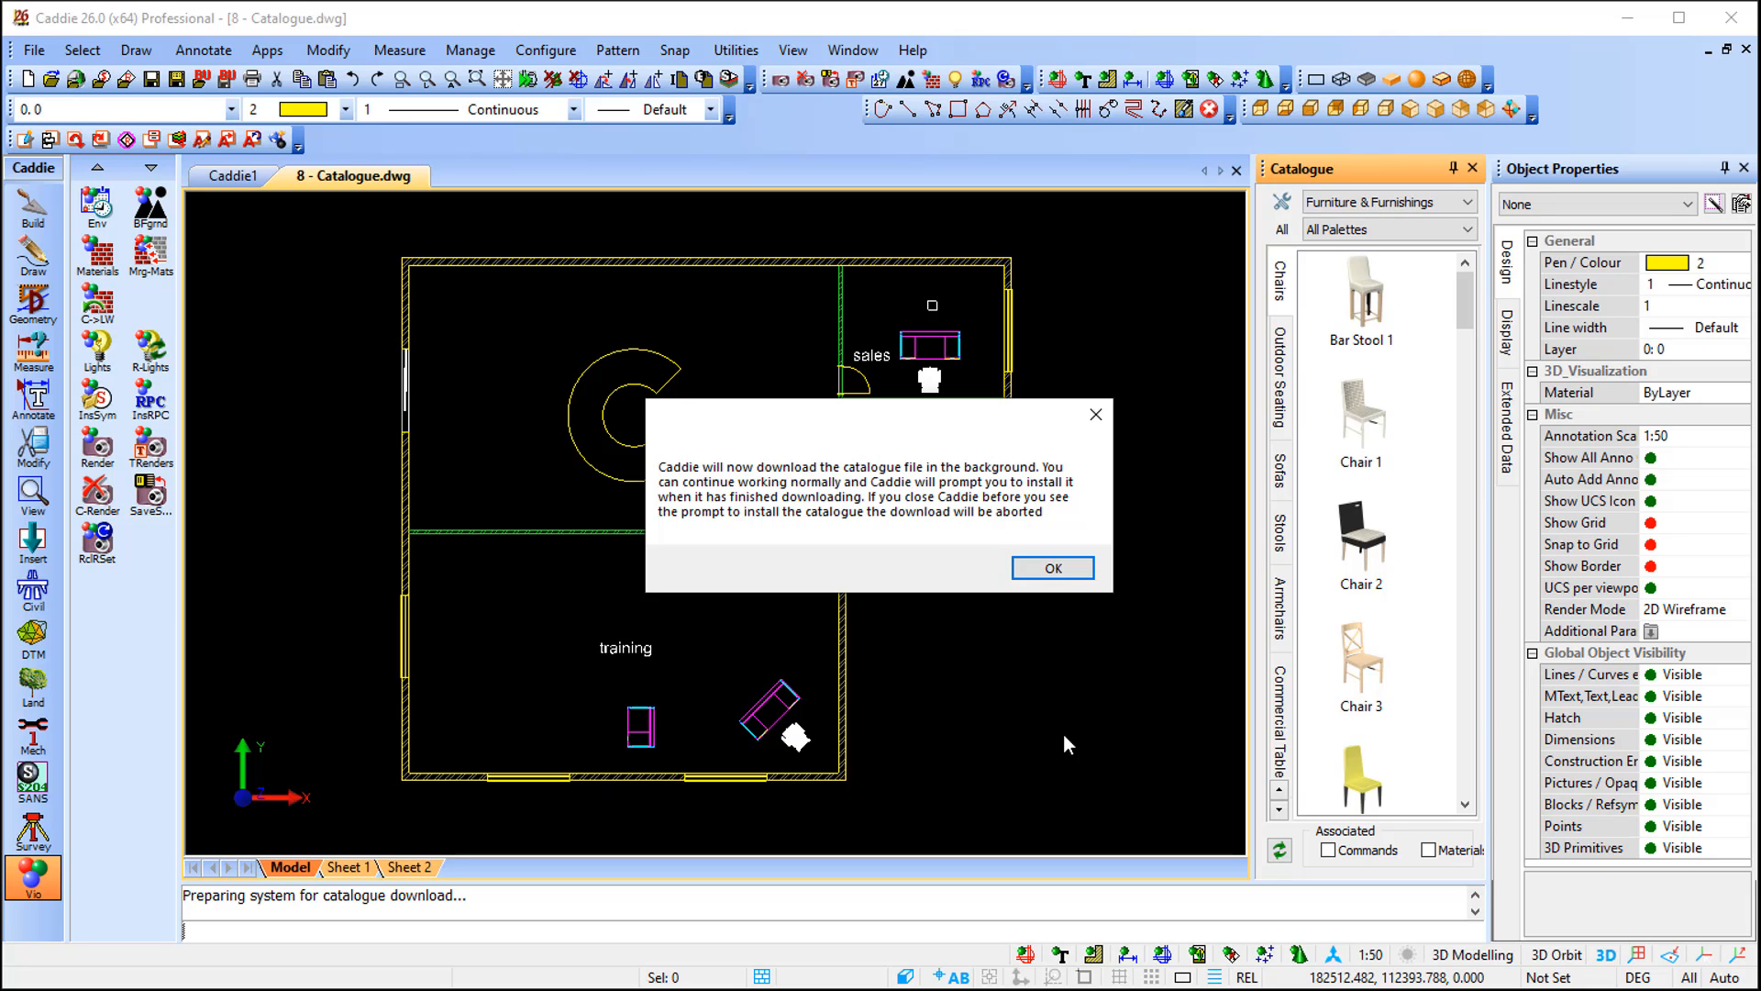
left_click(1054, 569)
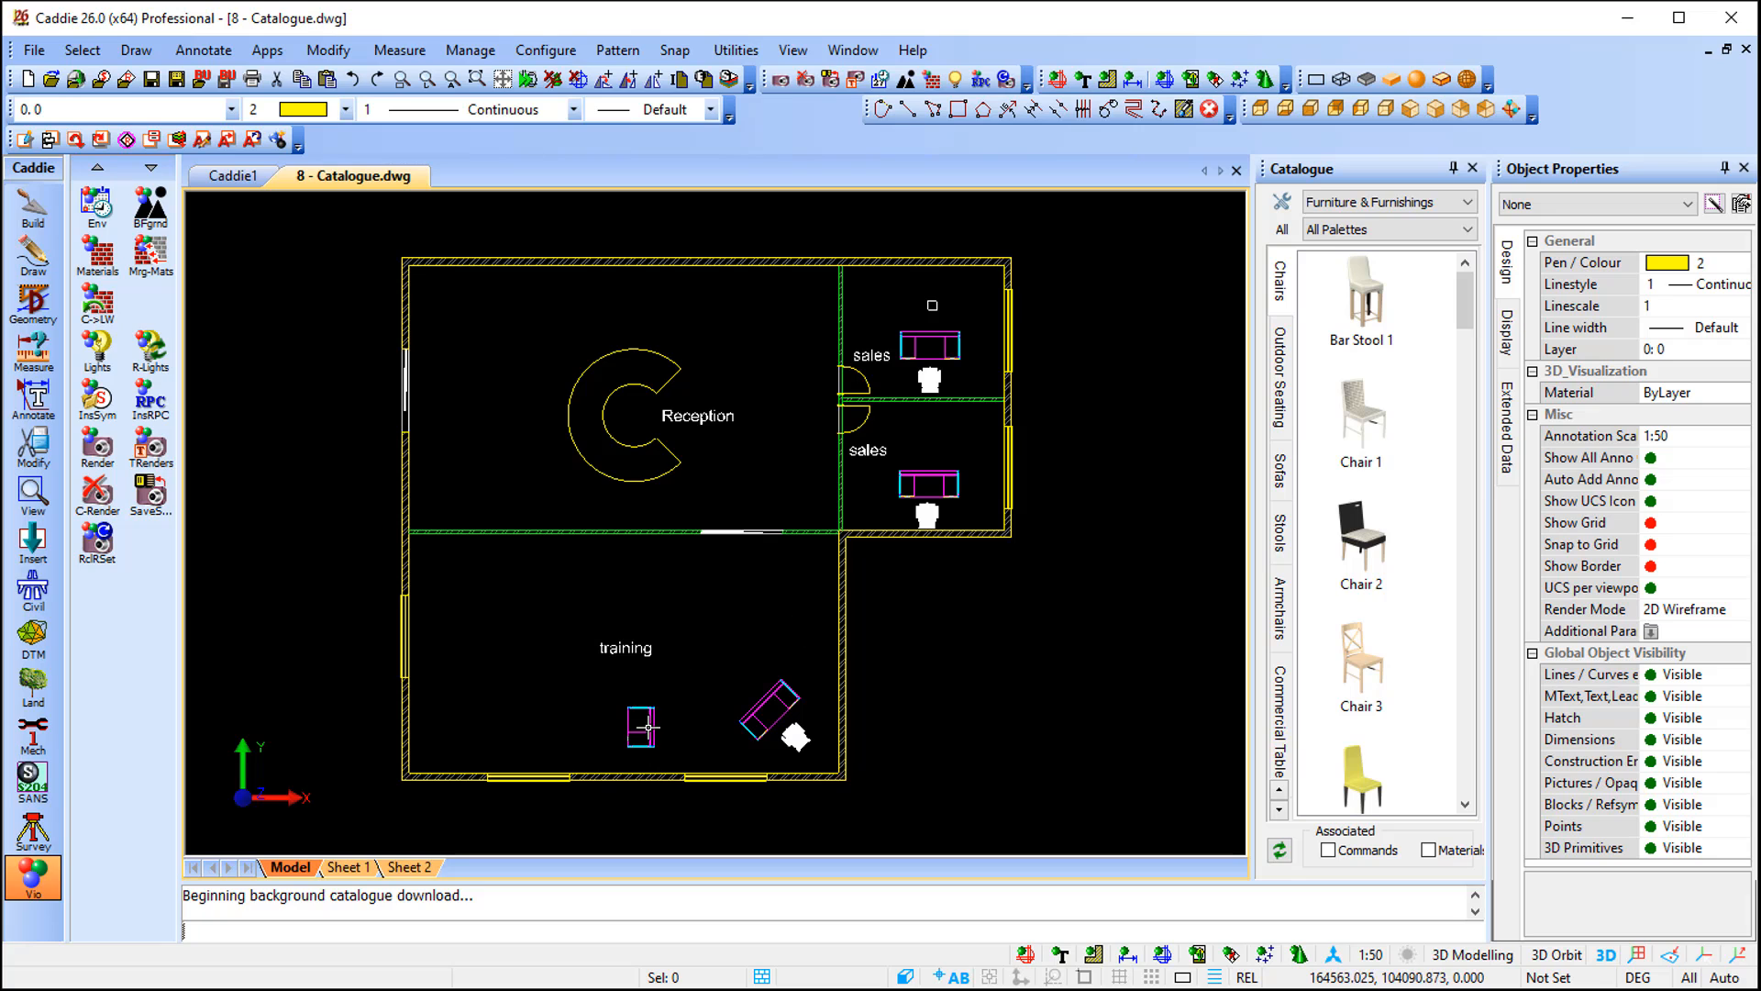
Copy the upright desk in the training room four times, once beside it near the lower wall and three times in a row along the upper wall
scroll(626, 745, "up", 4)
left_click(683, 700)
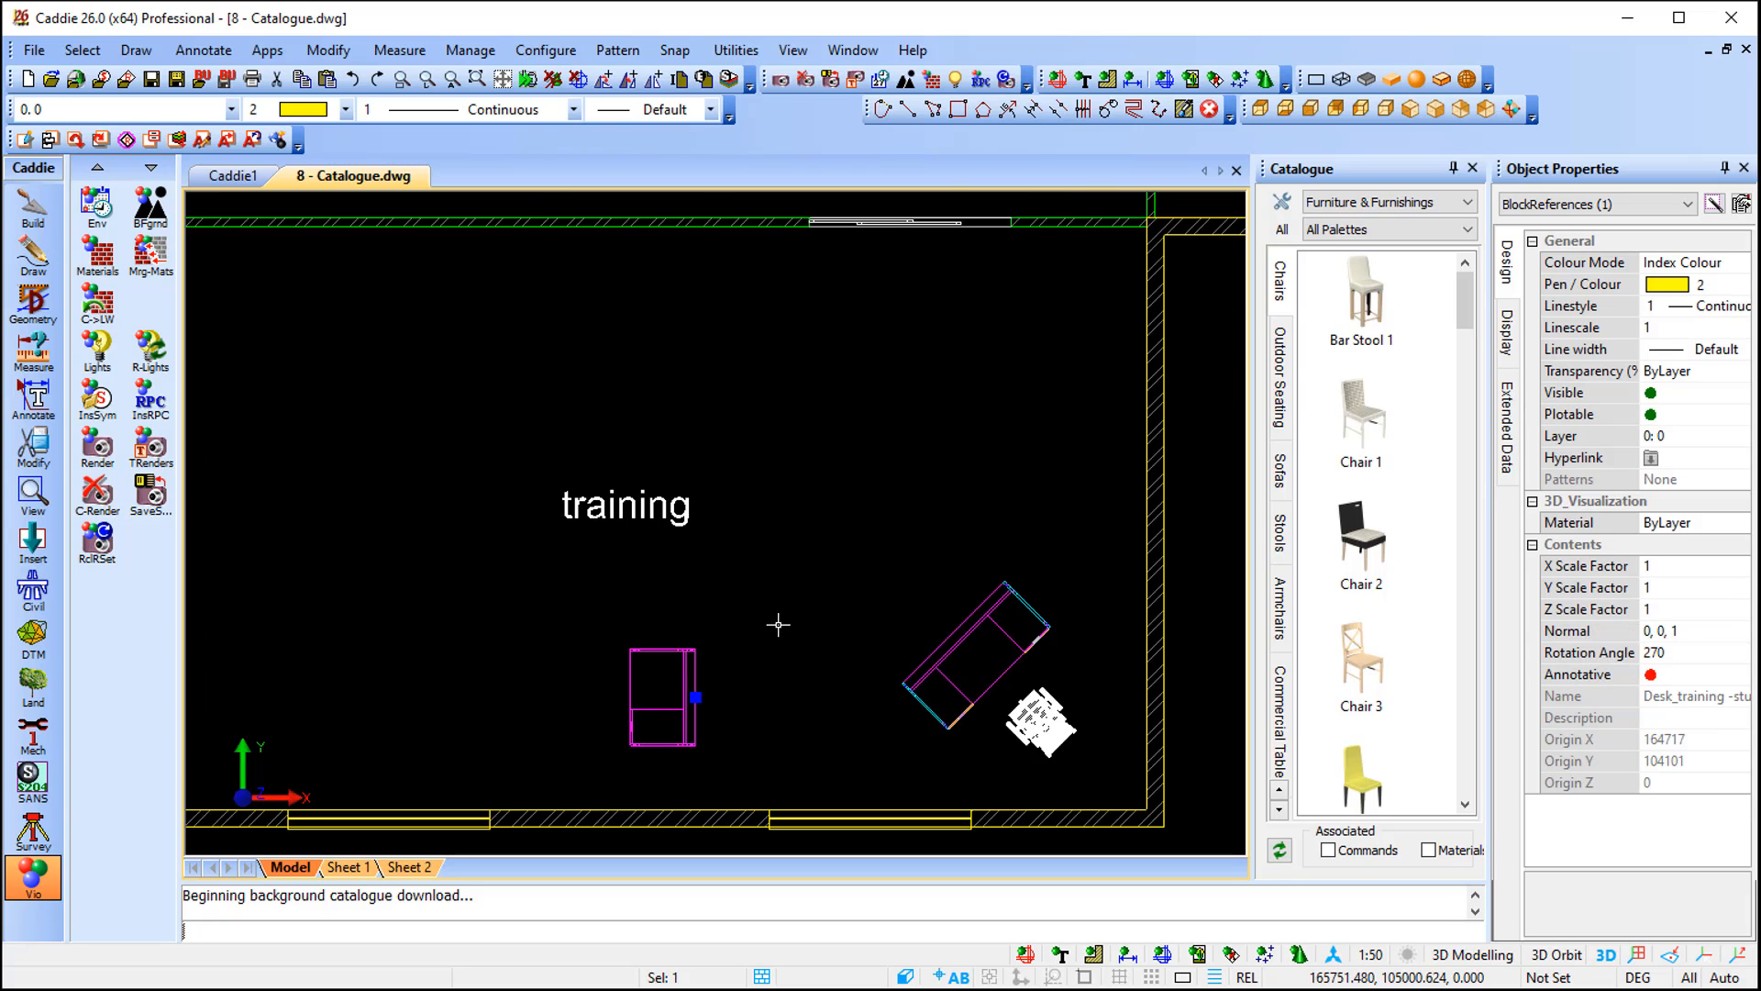
key("c")
left_click(659, 702)
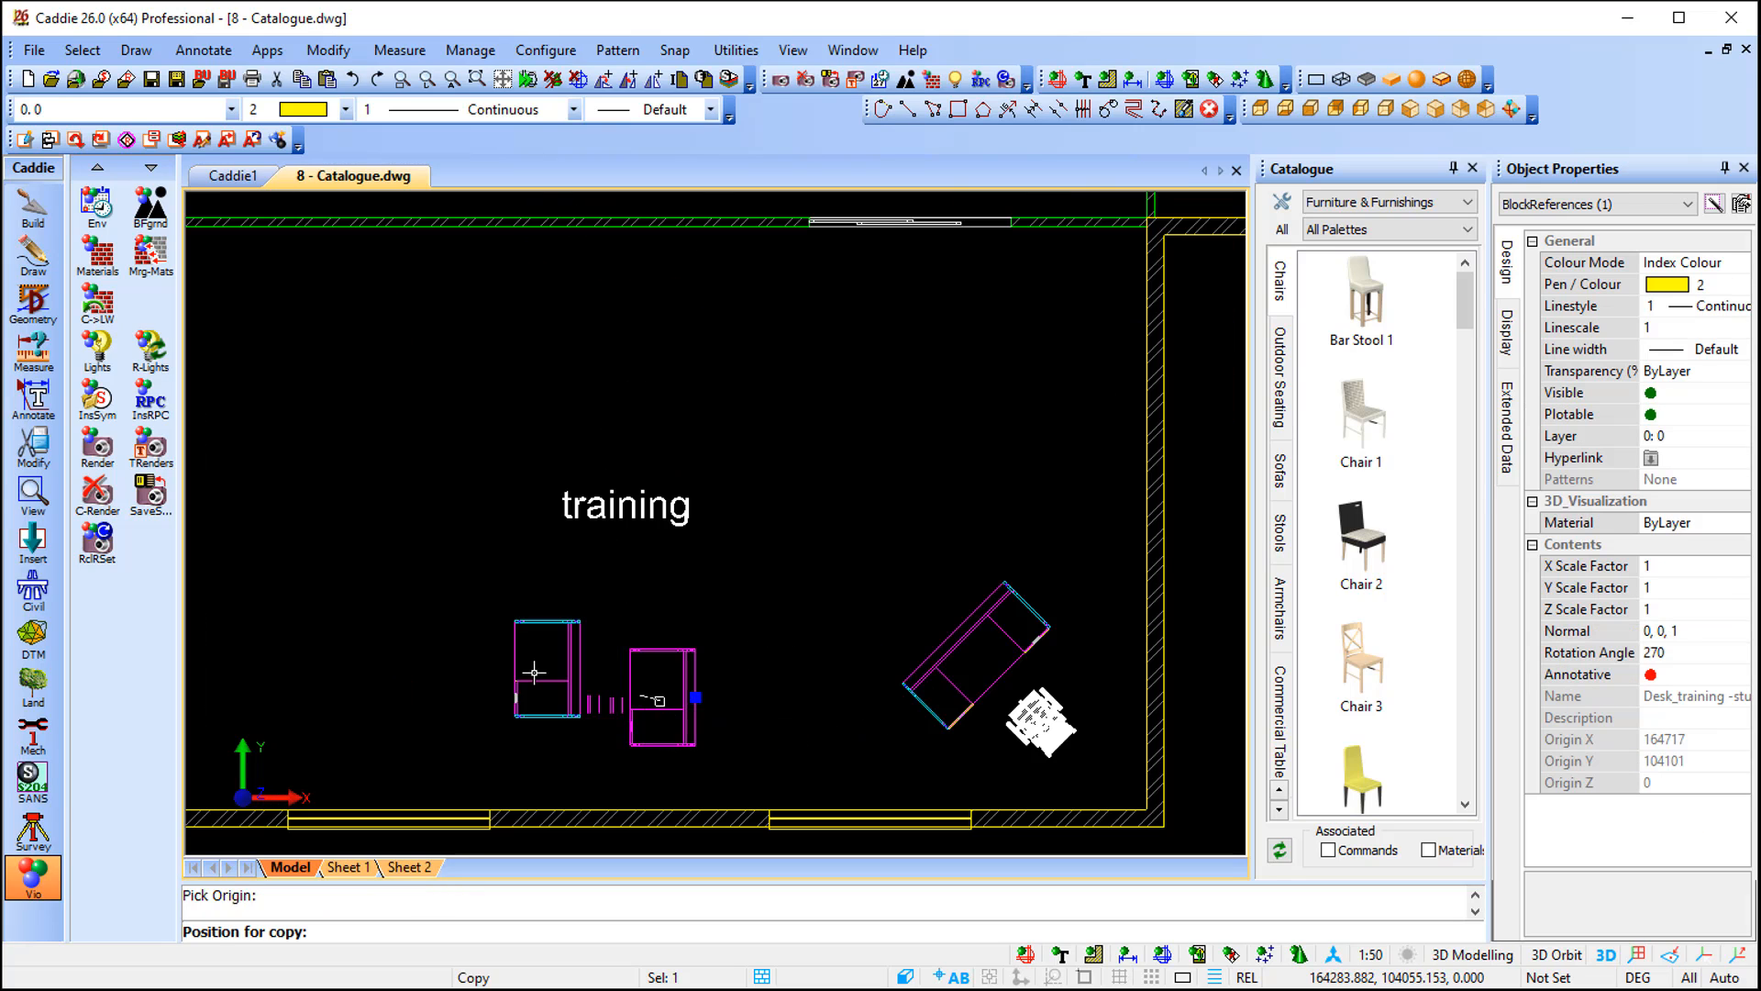
middle_click_drag(519, 668, 857, 591)
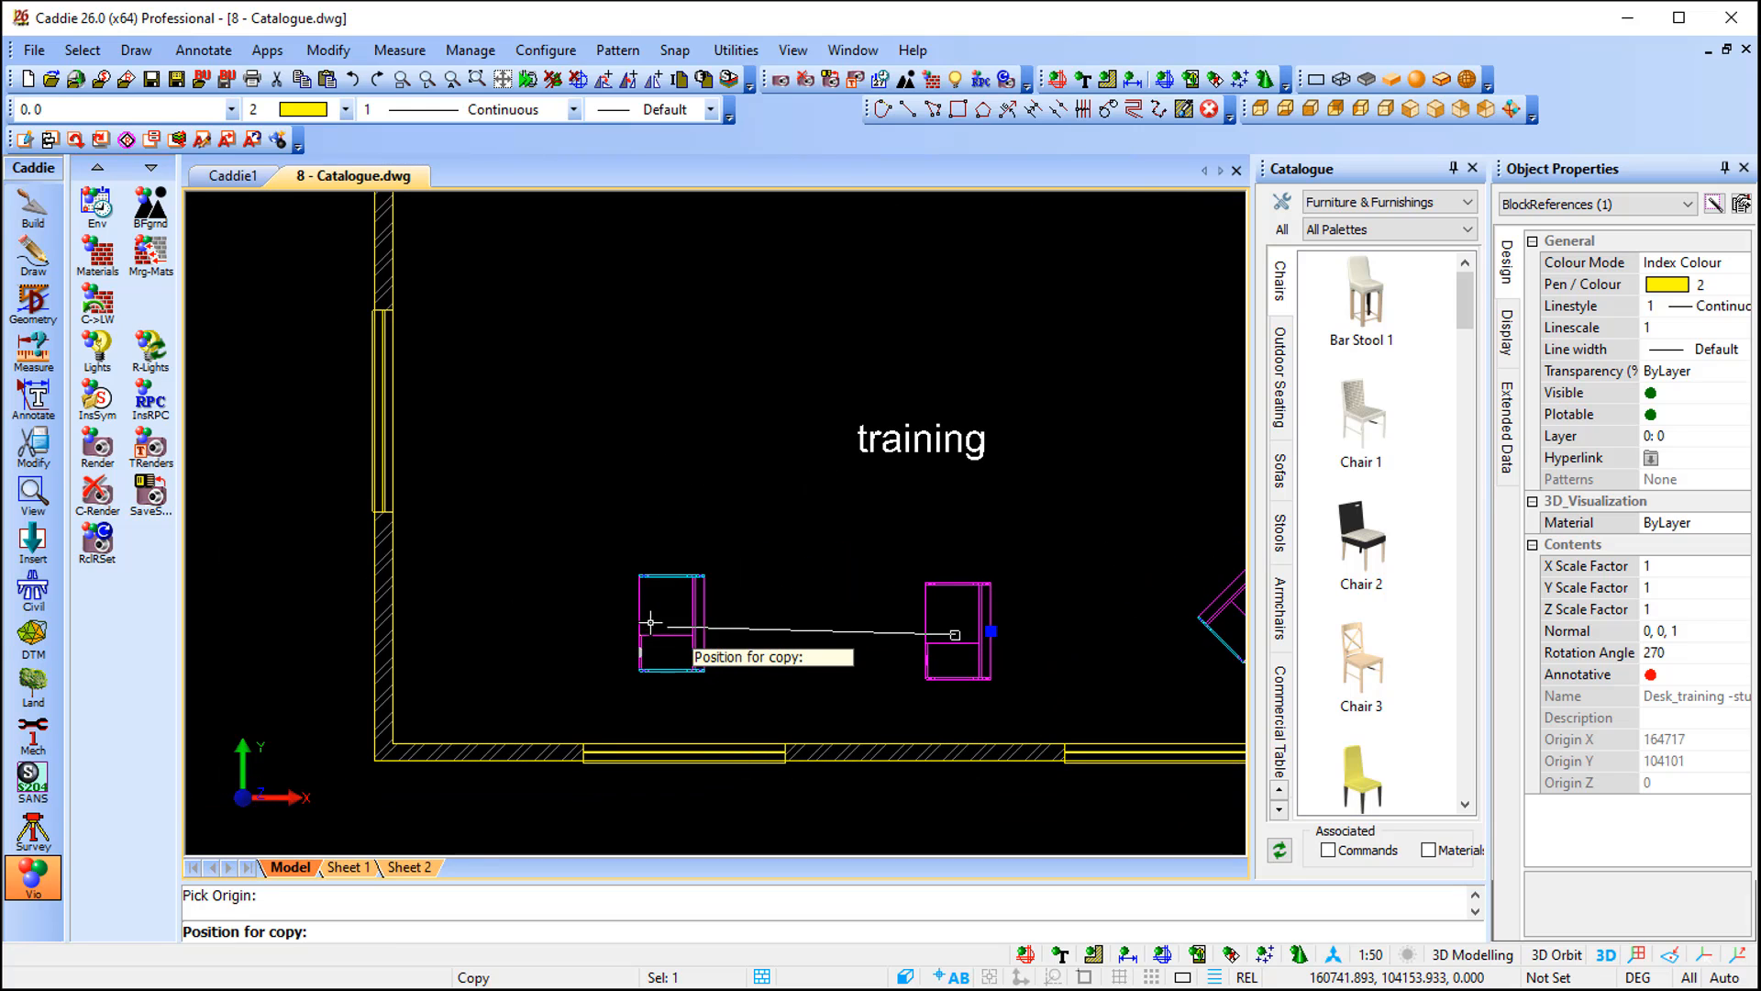
left_click(649, 625)
scroll(569, 624, "down", 2)
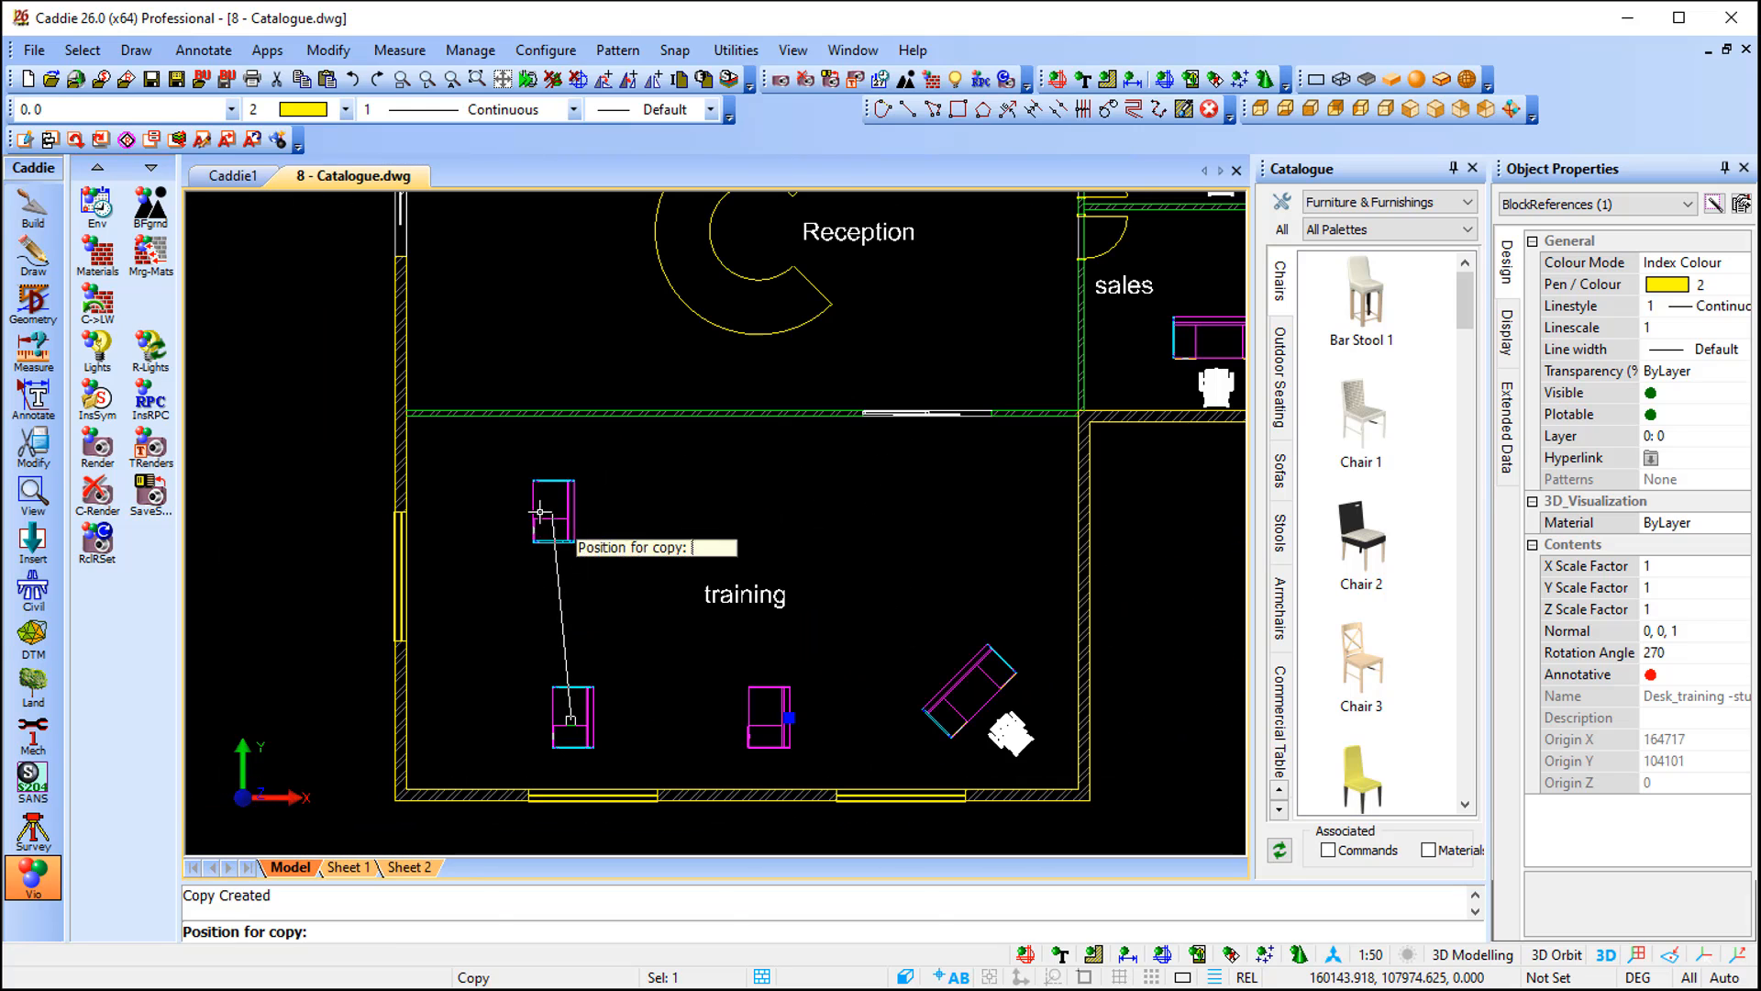
left_click(494, 488)
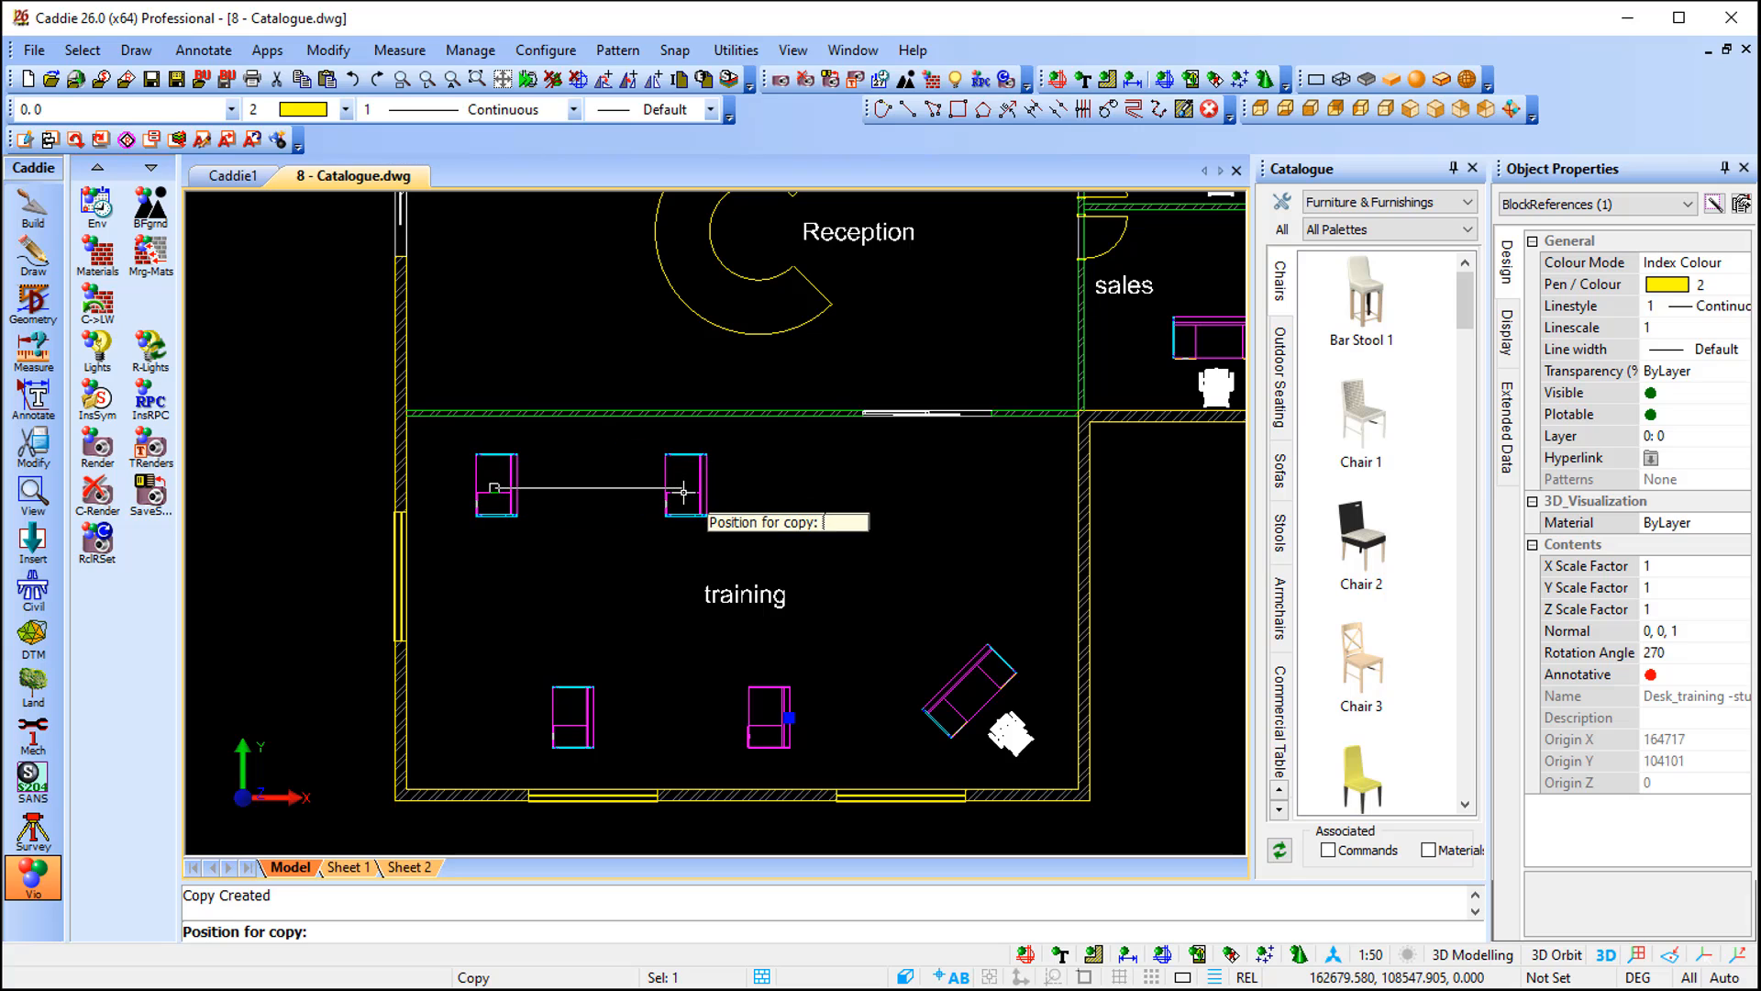
left_click(683, 487)
left_click(872, 487)
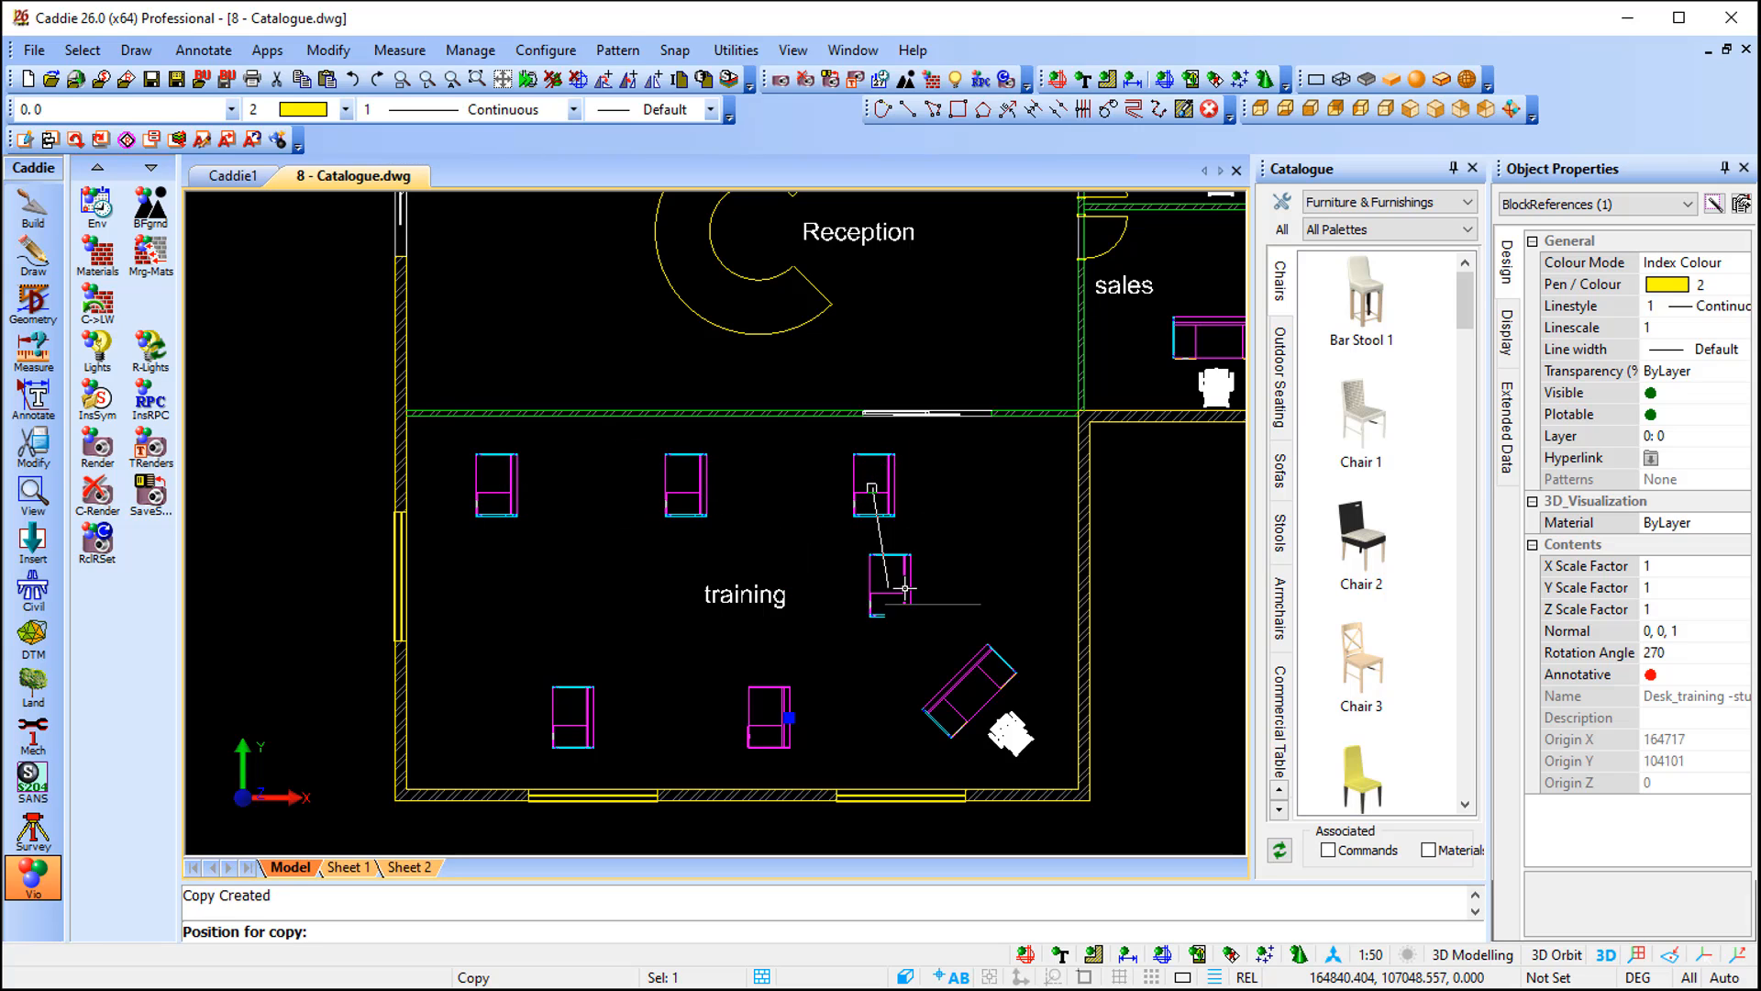
key("Escape")
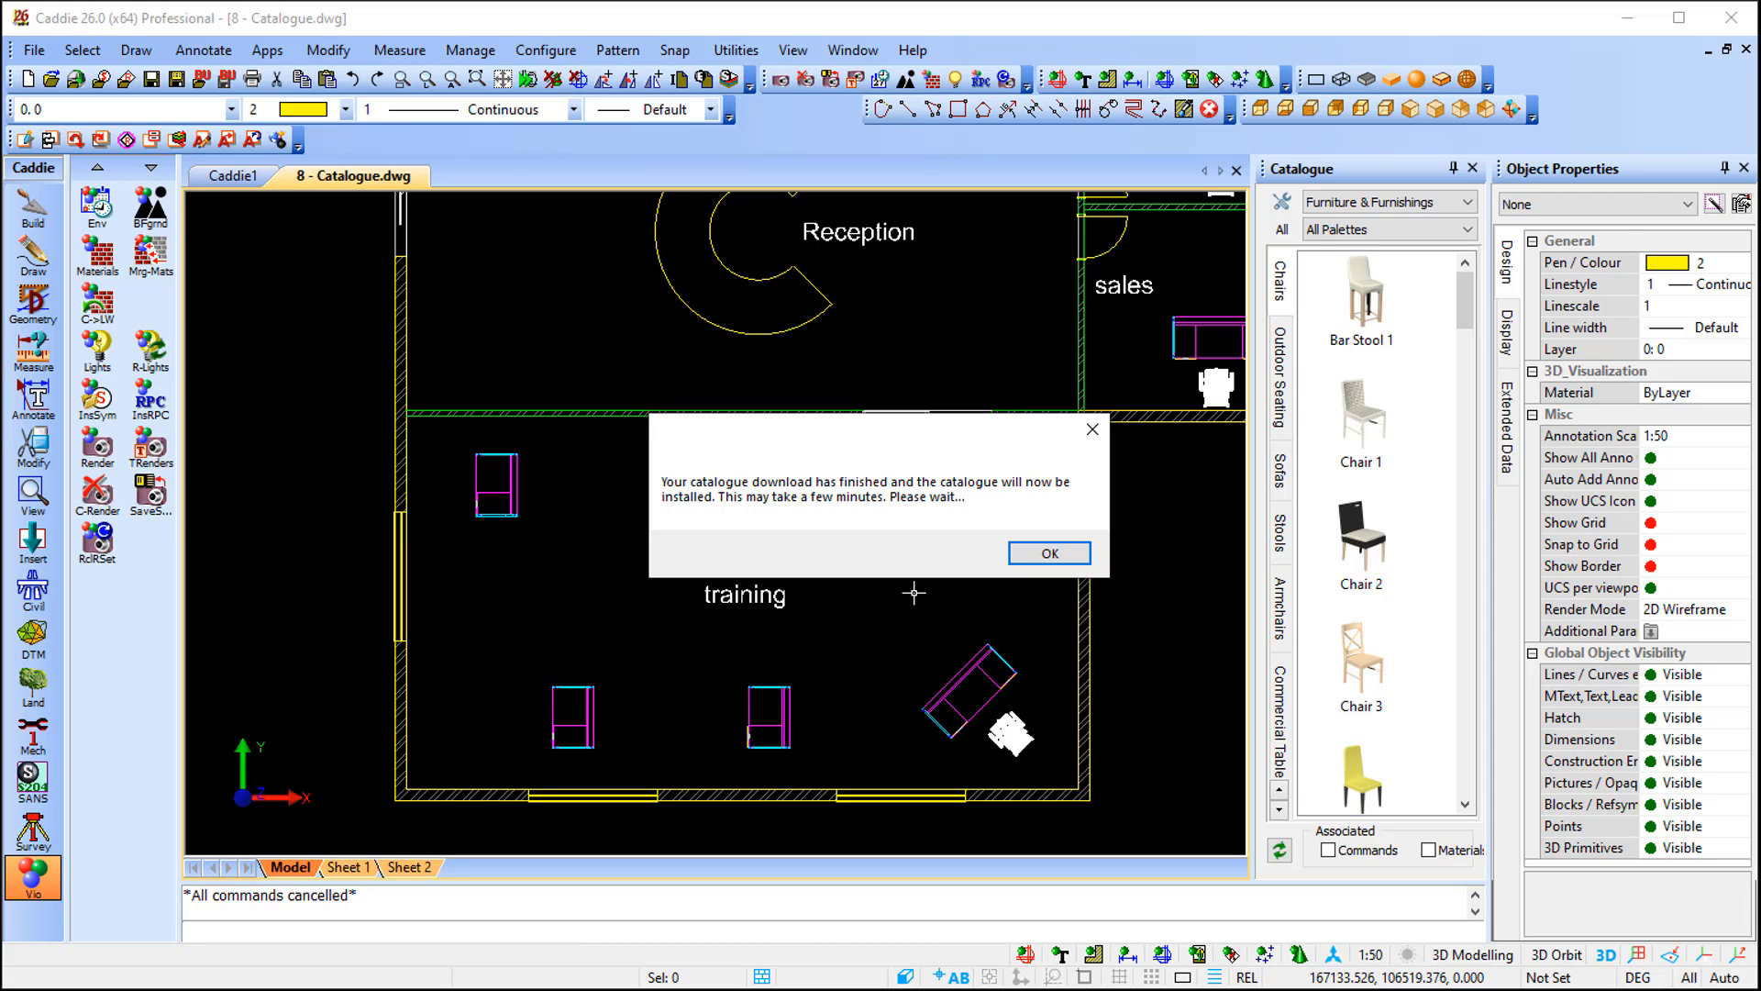
Accept the installation of the downloaded catalogue and acknowledge its completion
left_click(1051, 553)
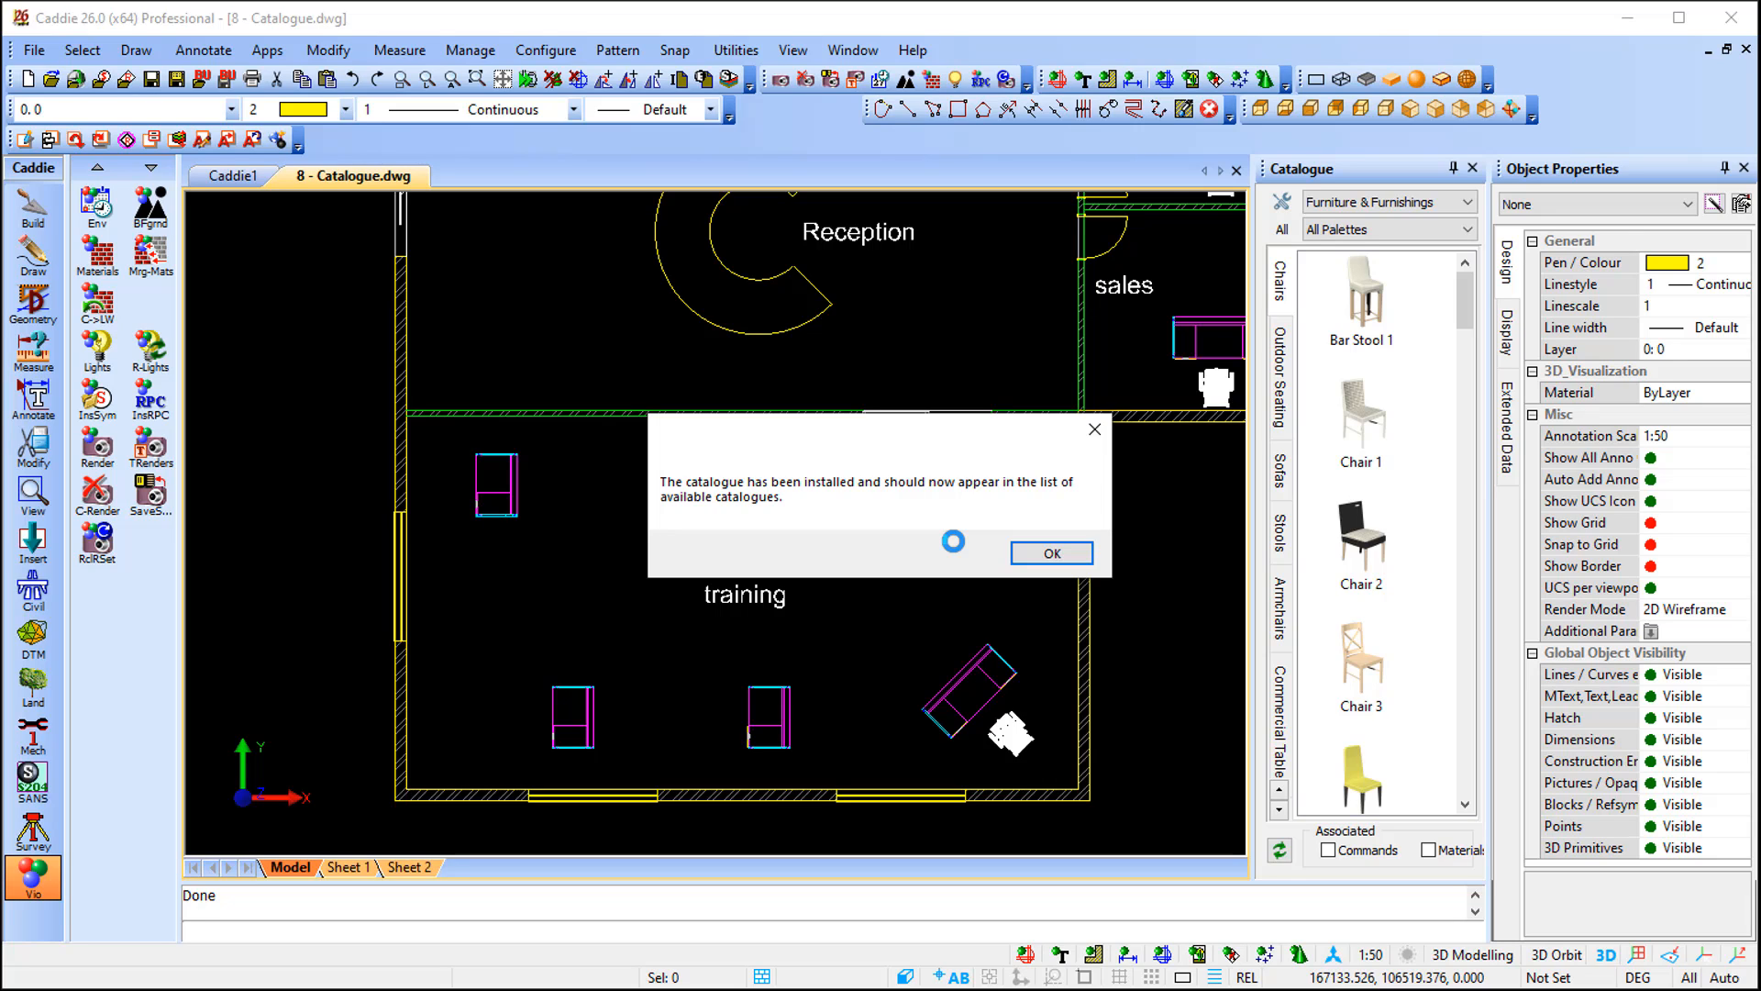
left_click(1052, 554)
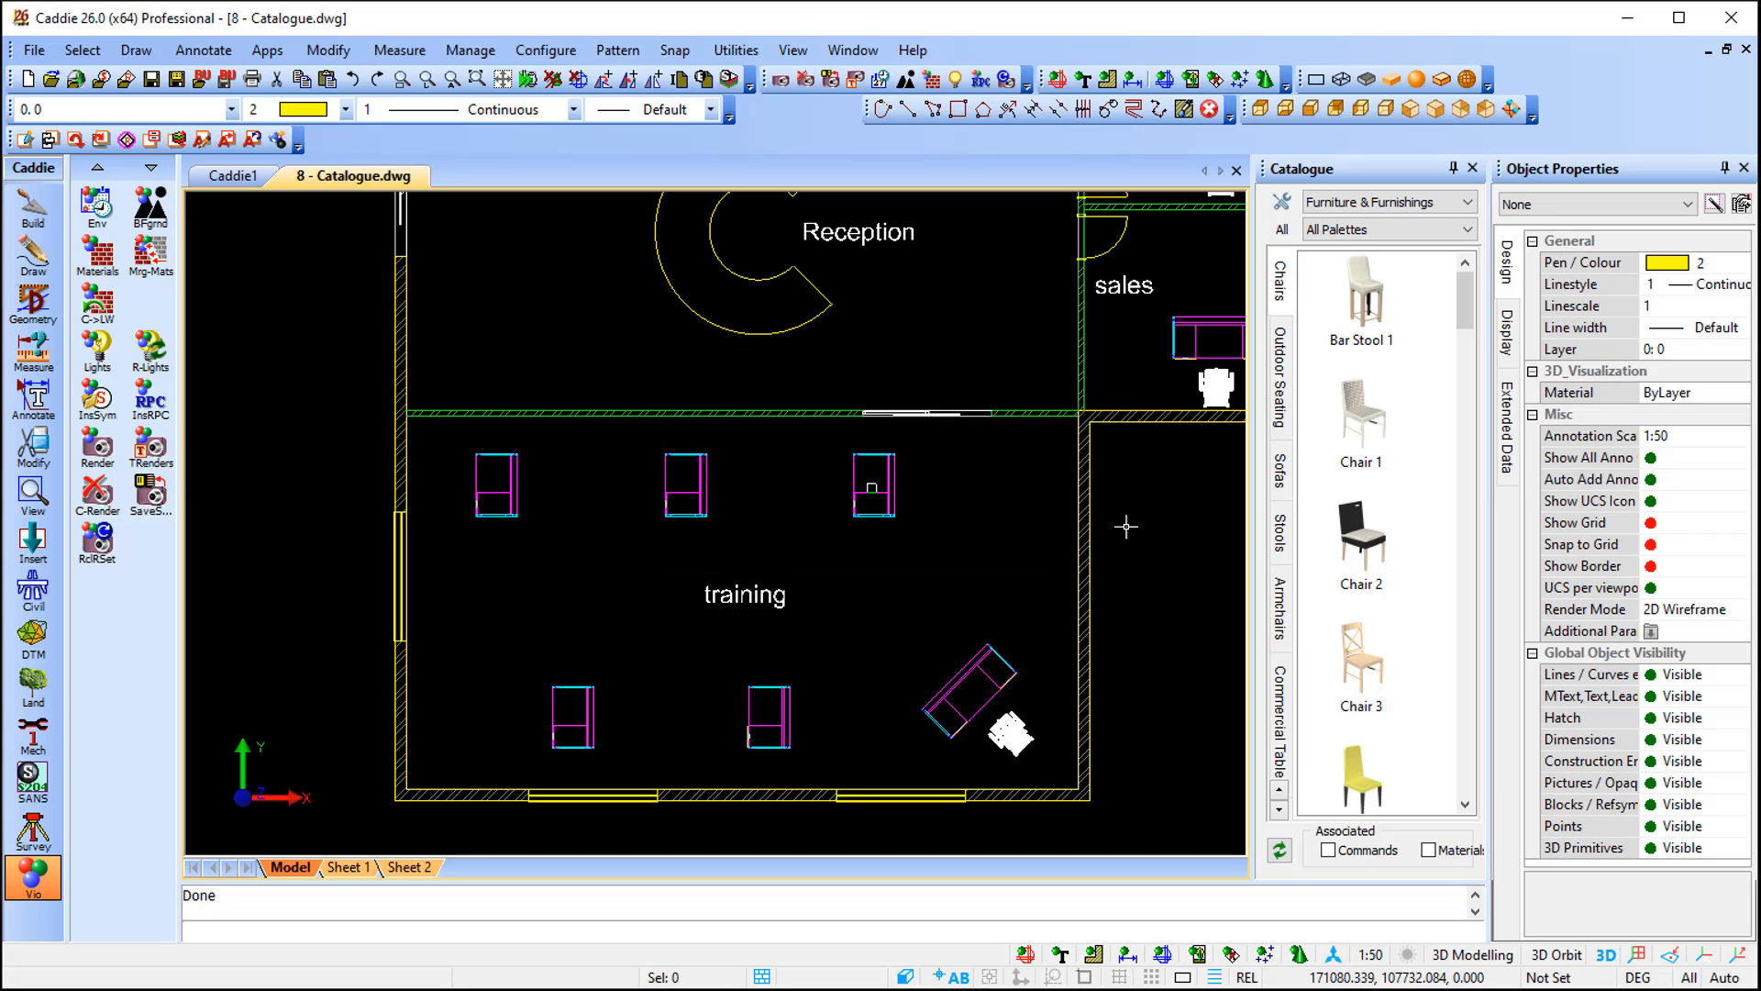
View the contents of the Fountains 2 catalogue, and return to the Furniture & Furnishings catalogue
left_click(1424, 204)
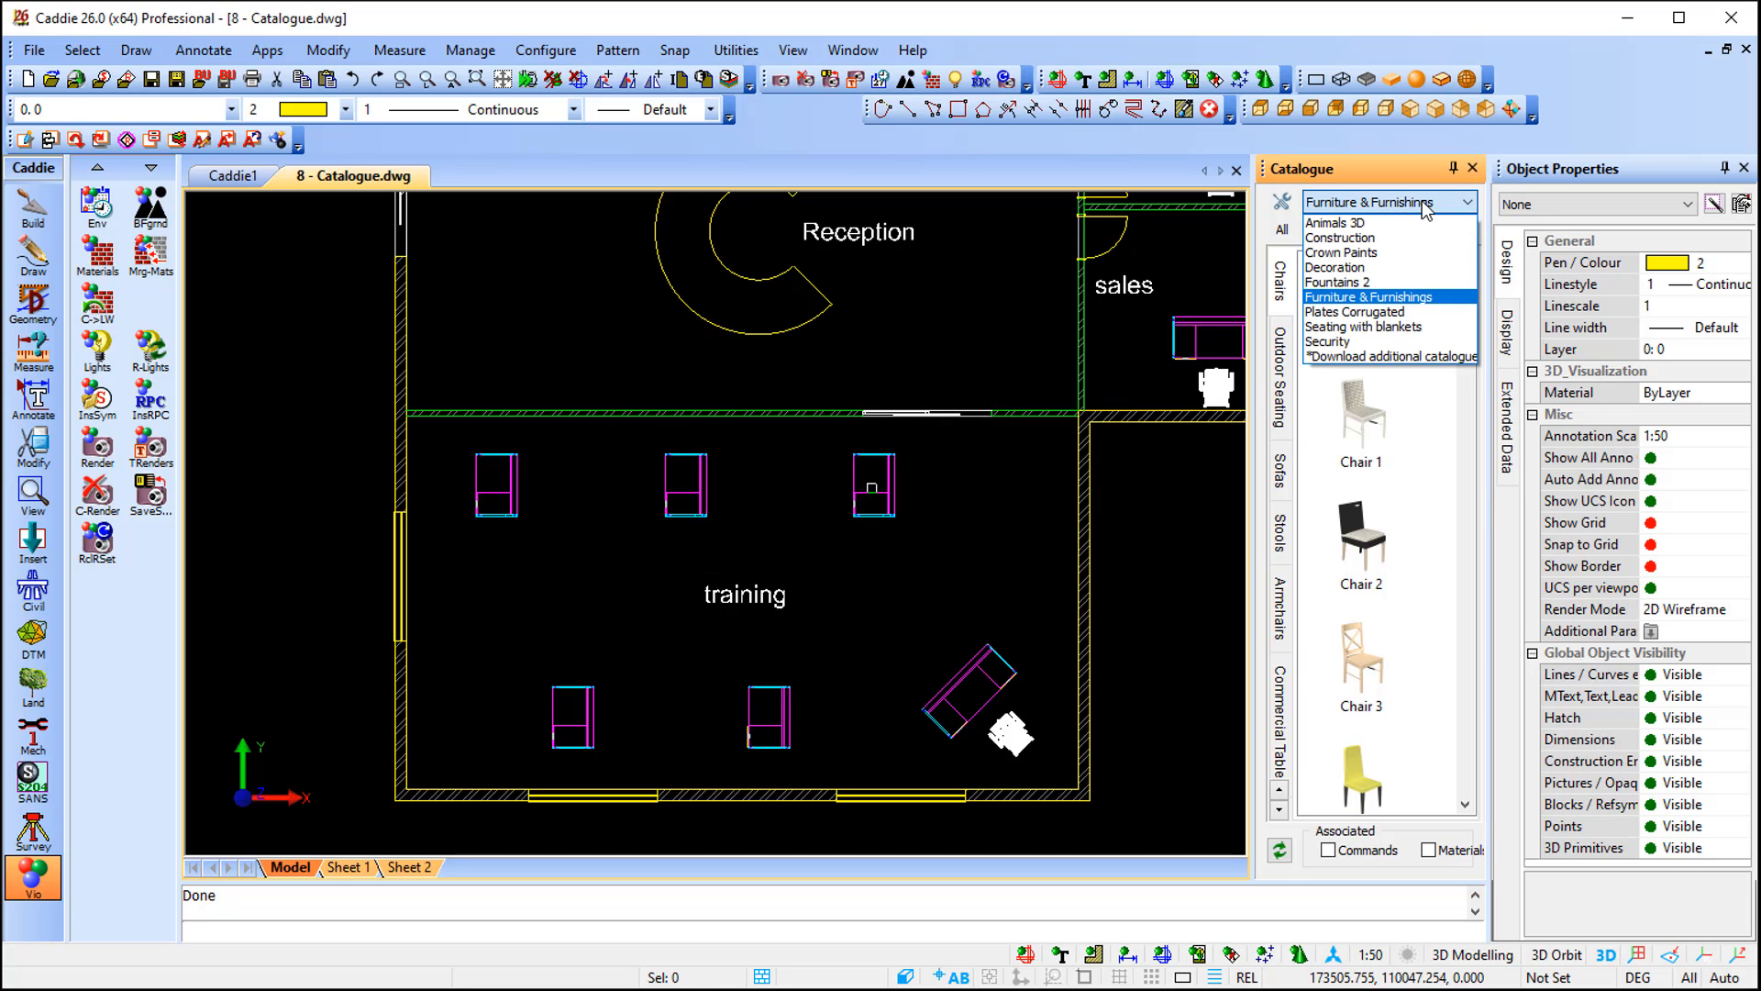
left_click(1414, 281)
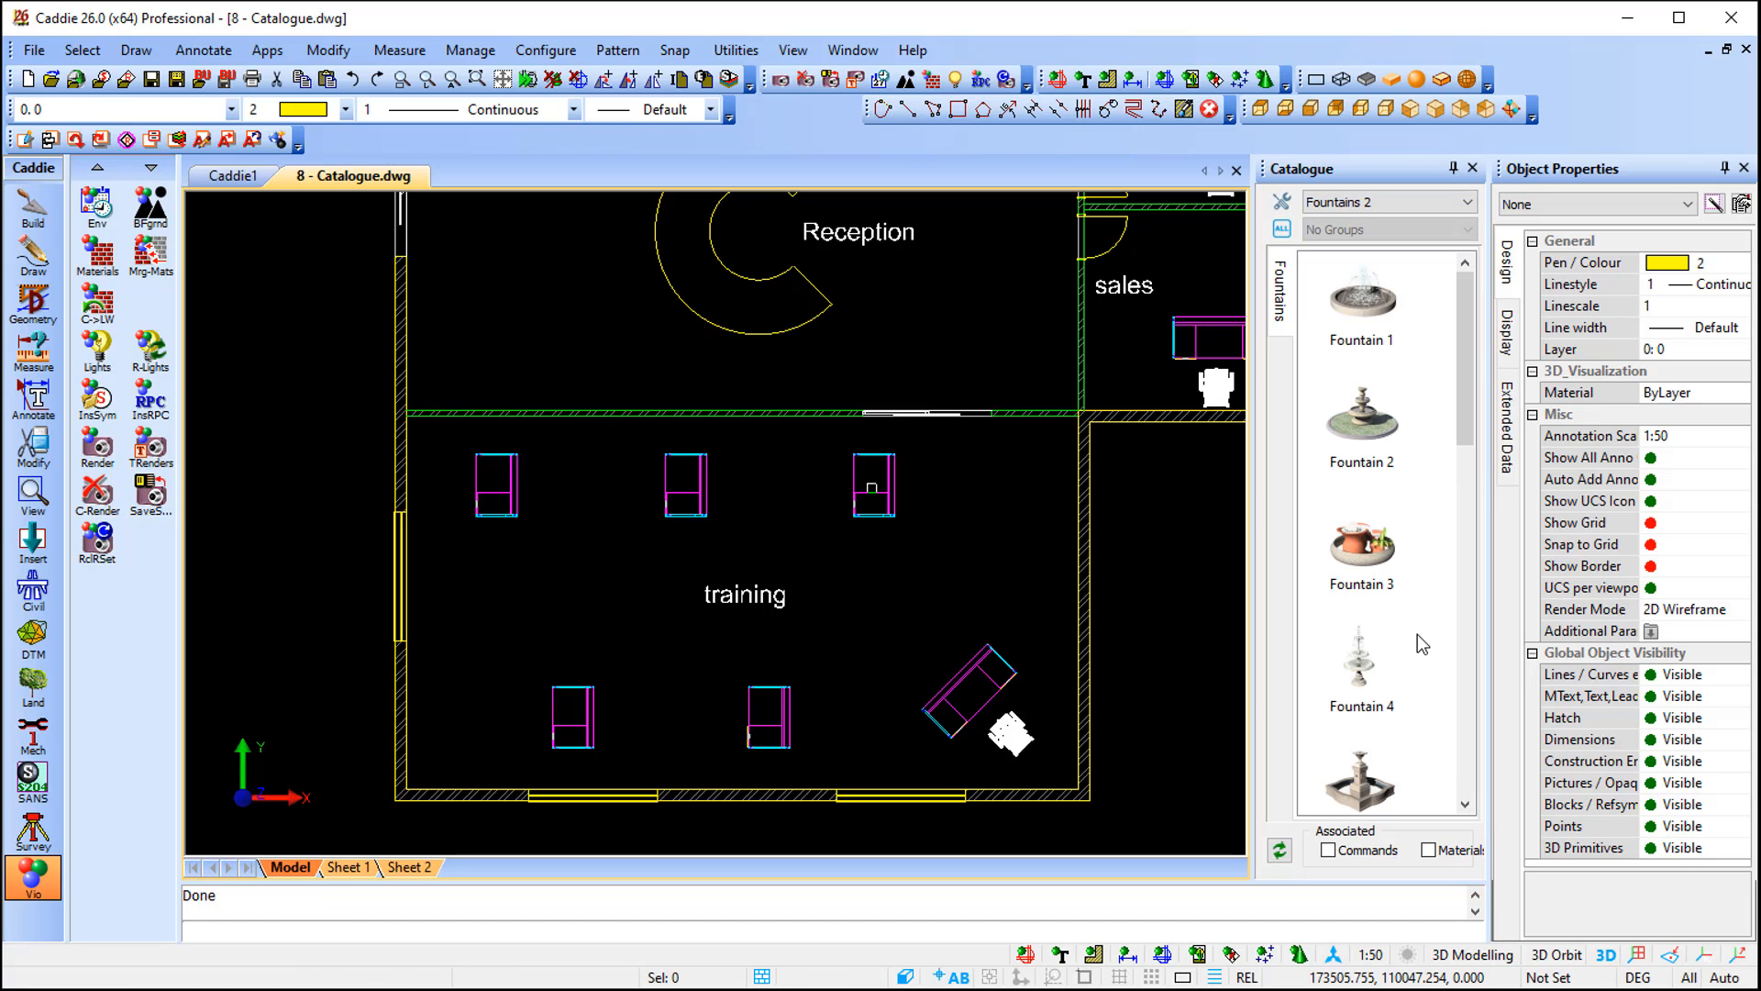
left_click(1431, 203)
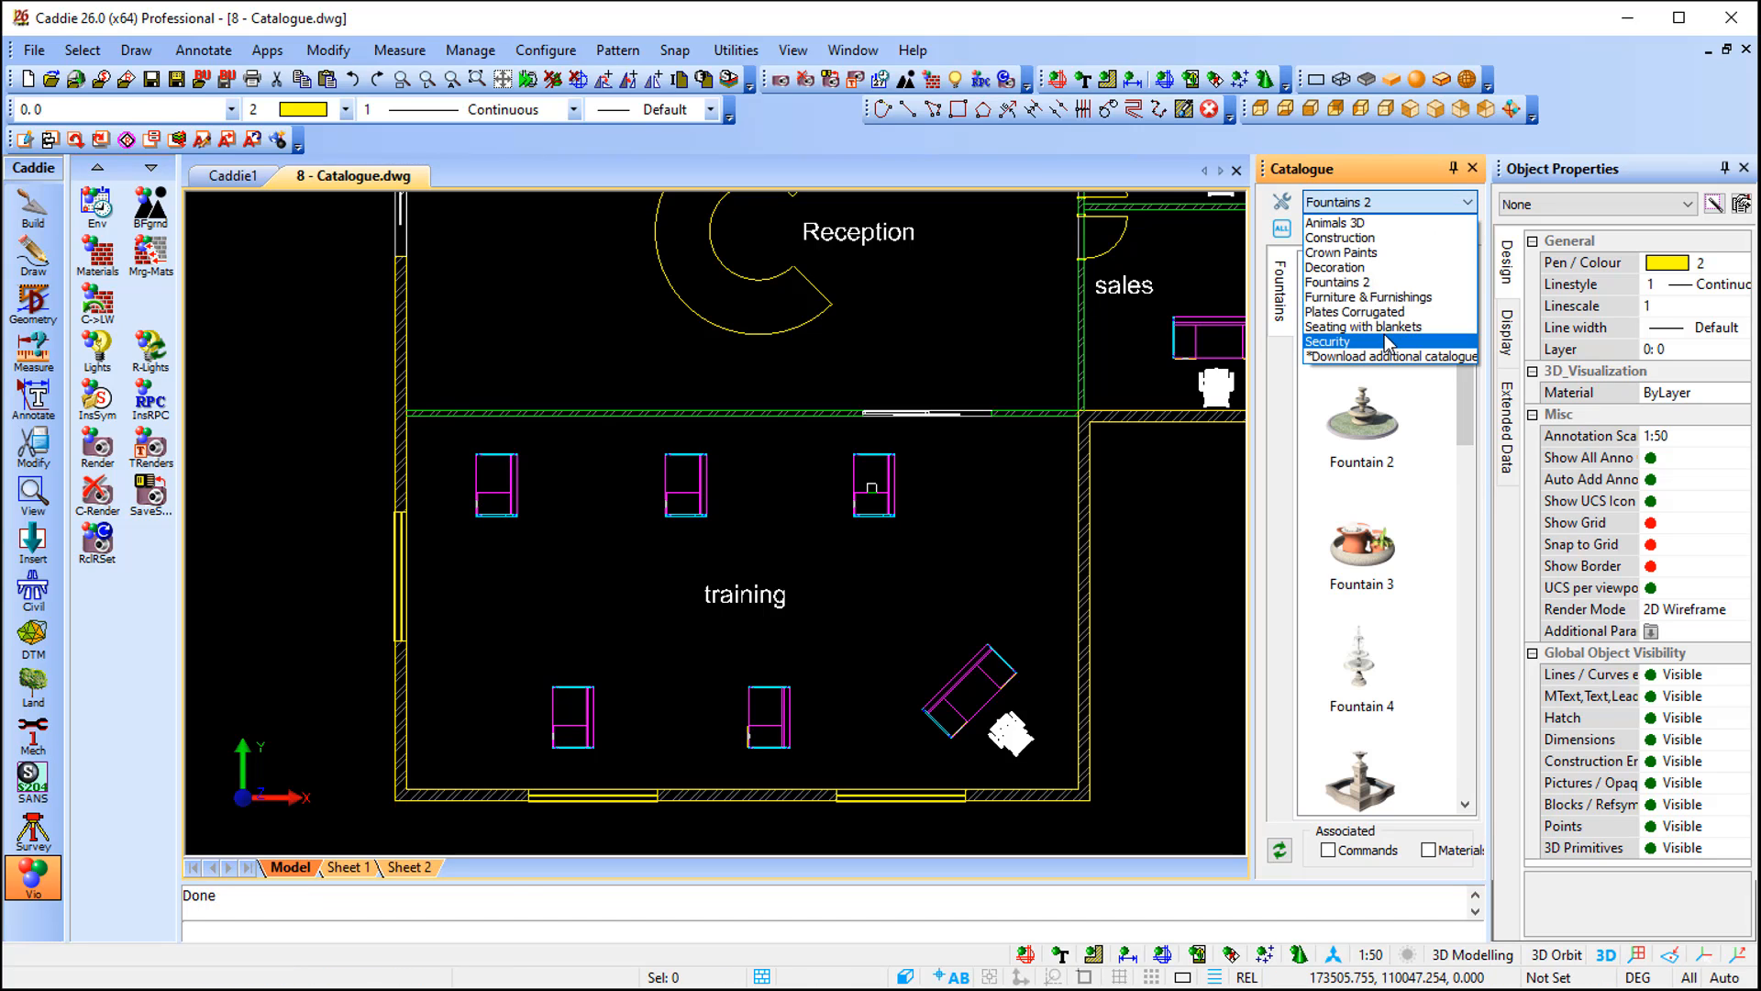
left_click(1393, 297)
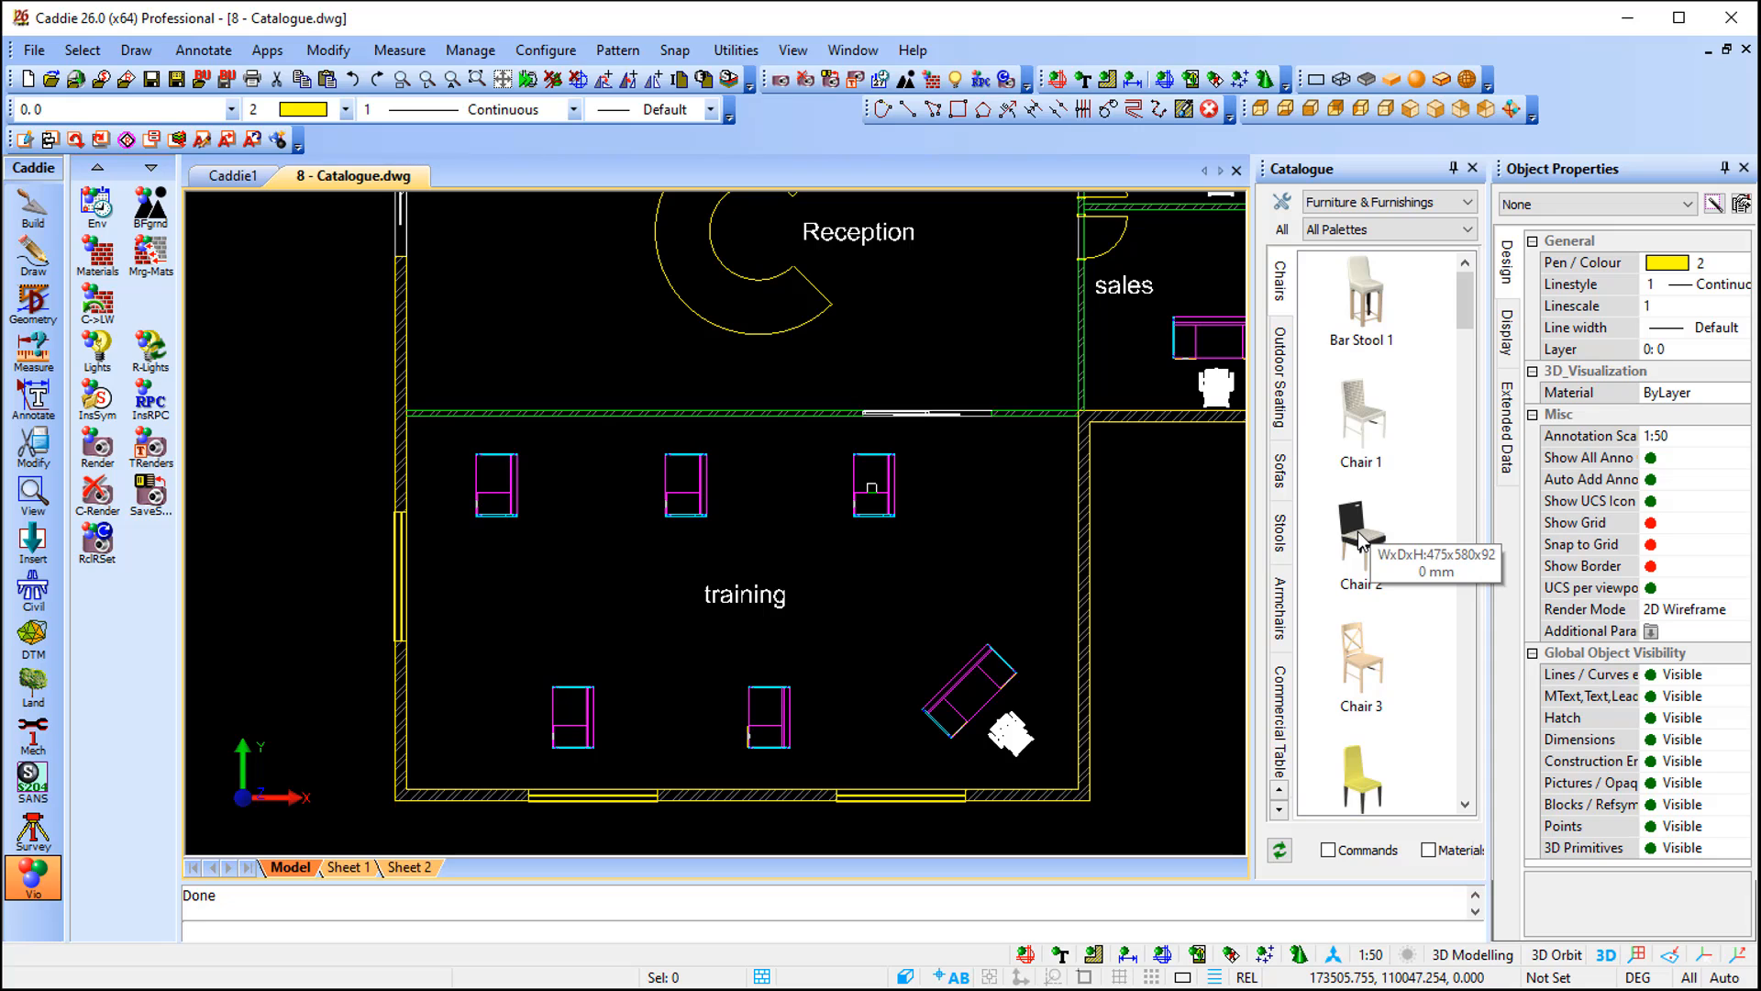
Set the application's Activating Tool option to By Drag in the environment settings
left_click(550, 57)
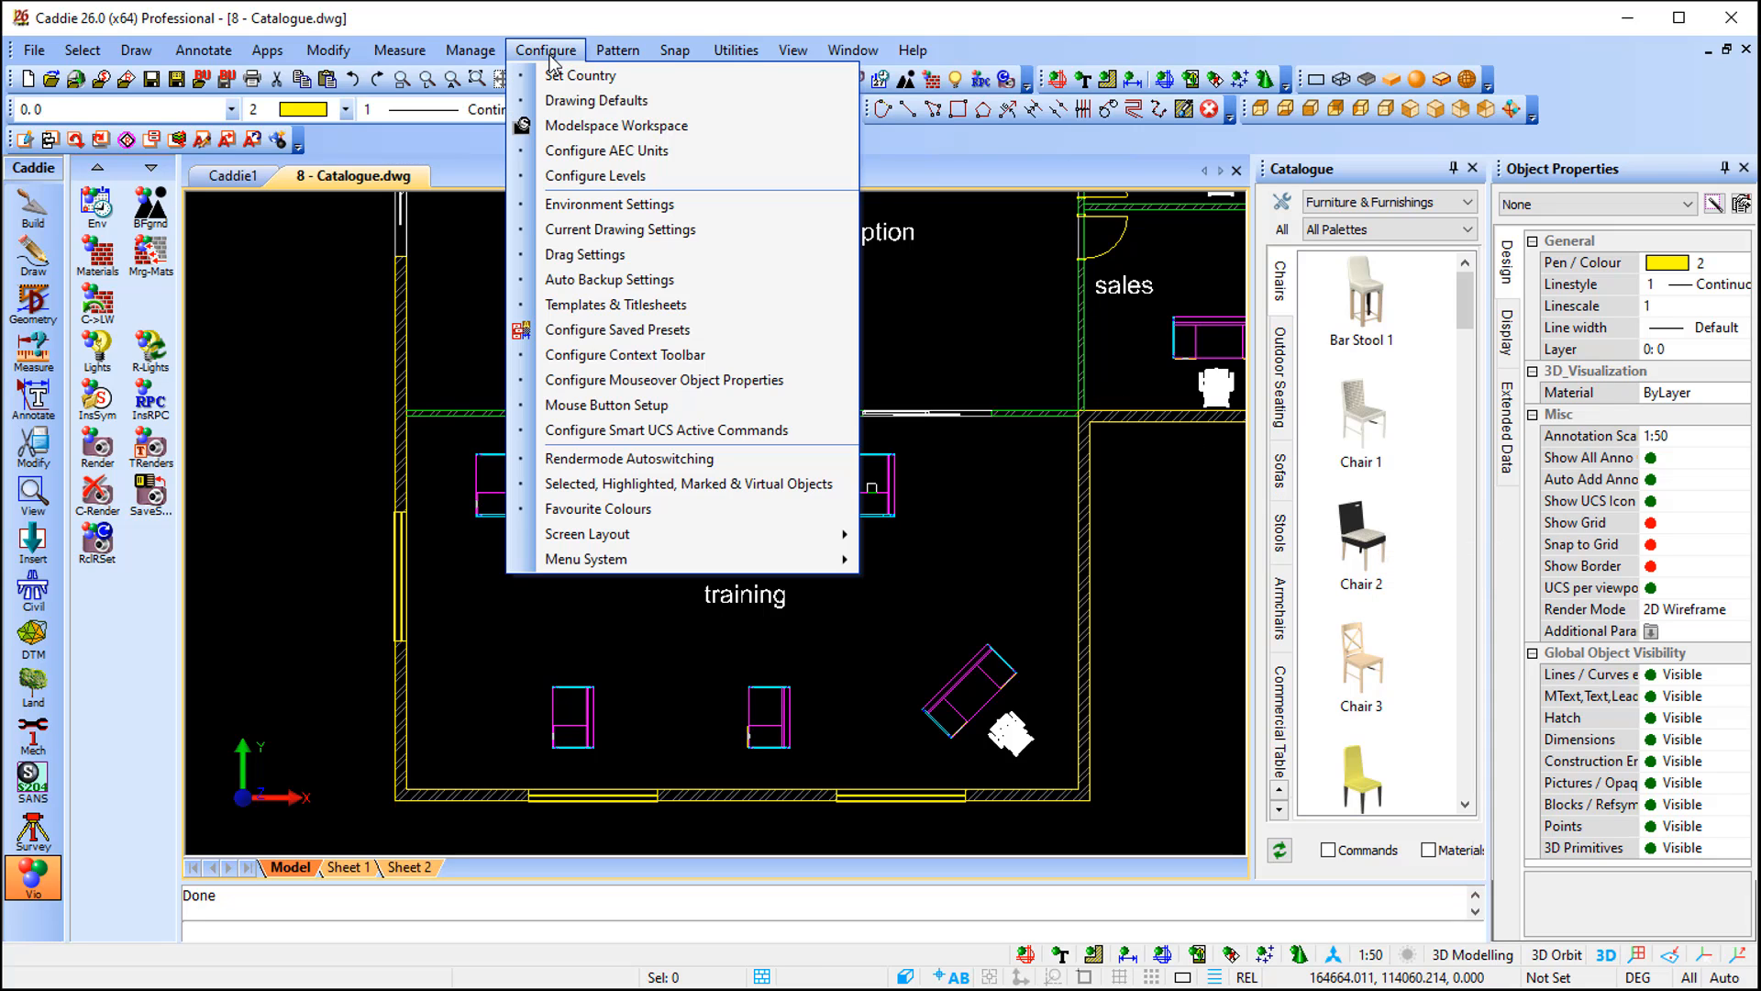
left_click(708, 213)
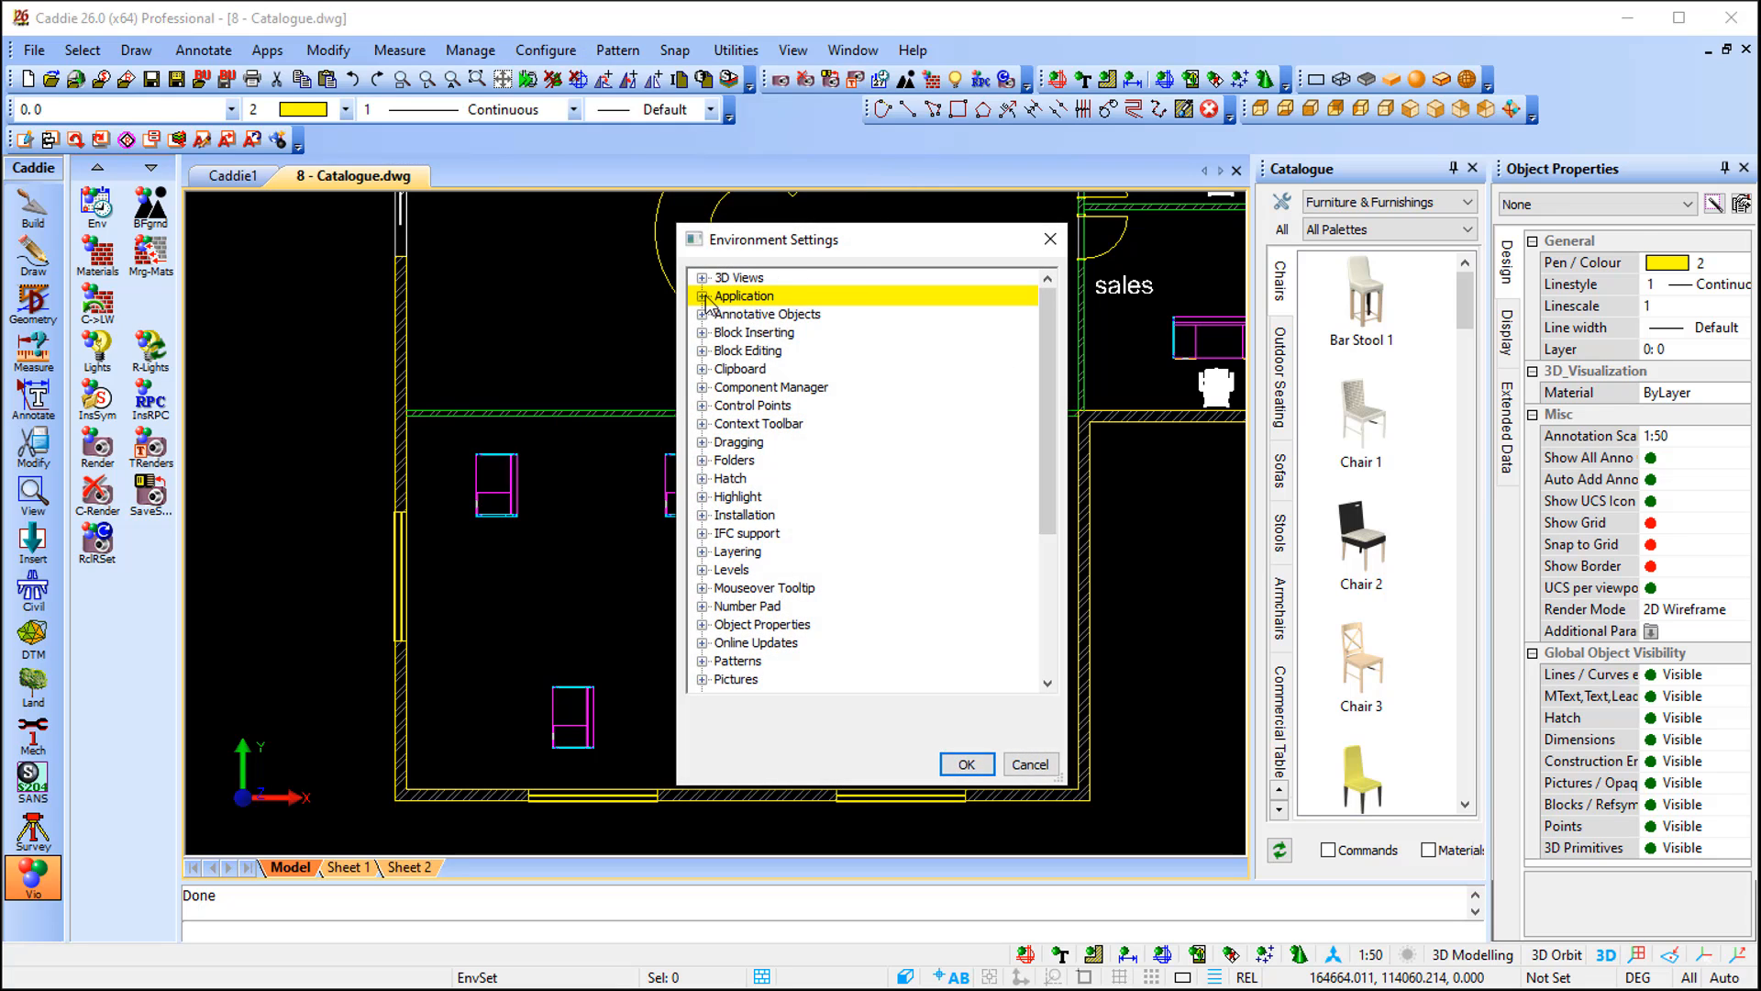
left_click(703, 296)
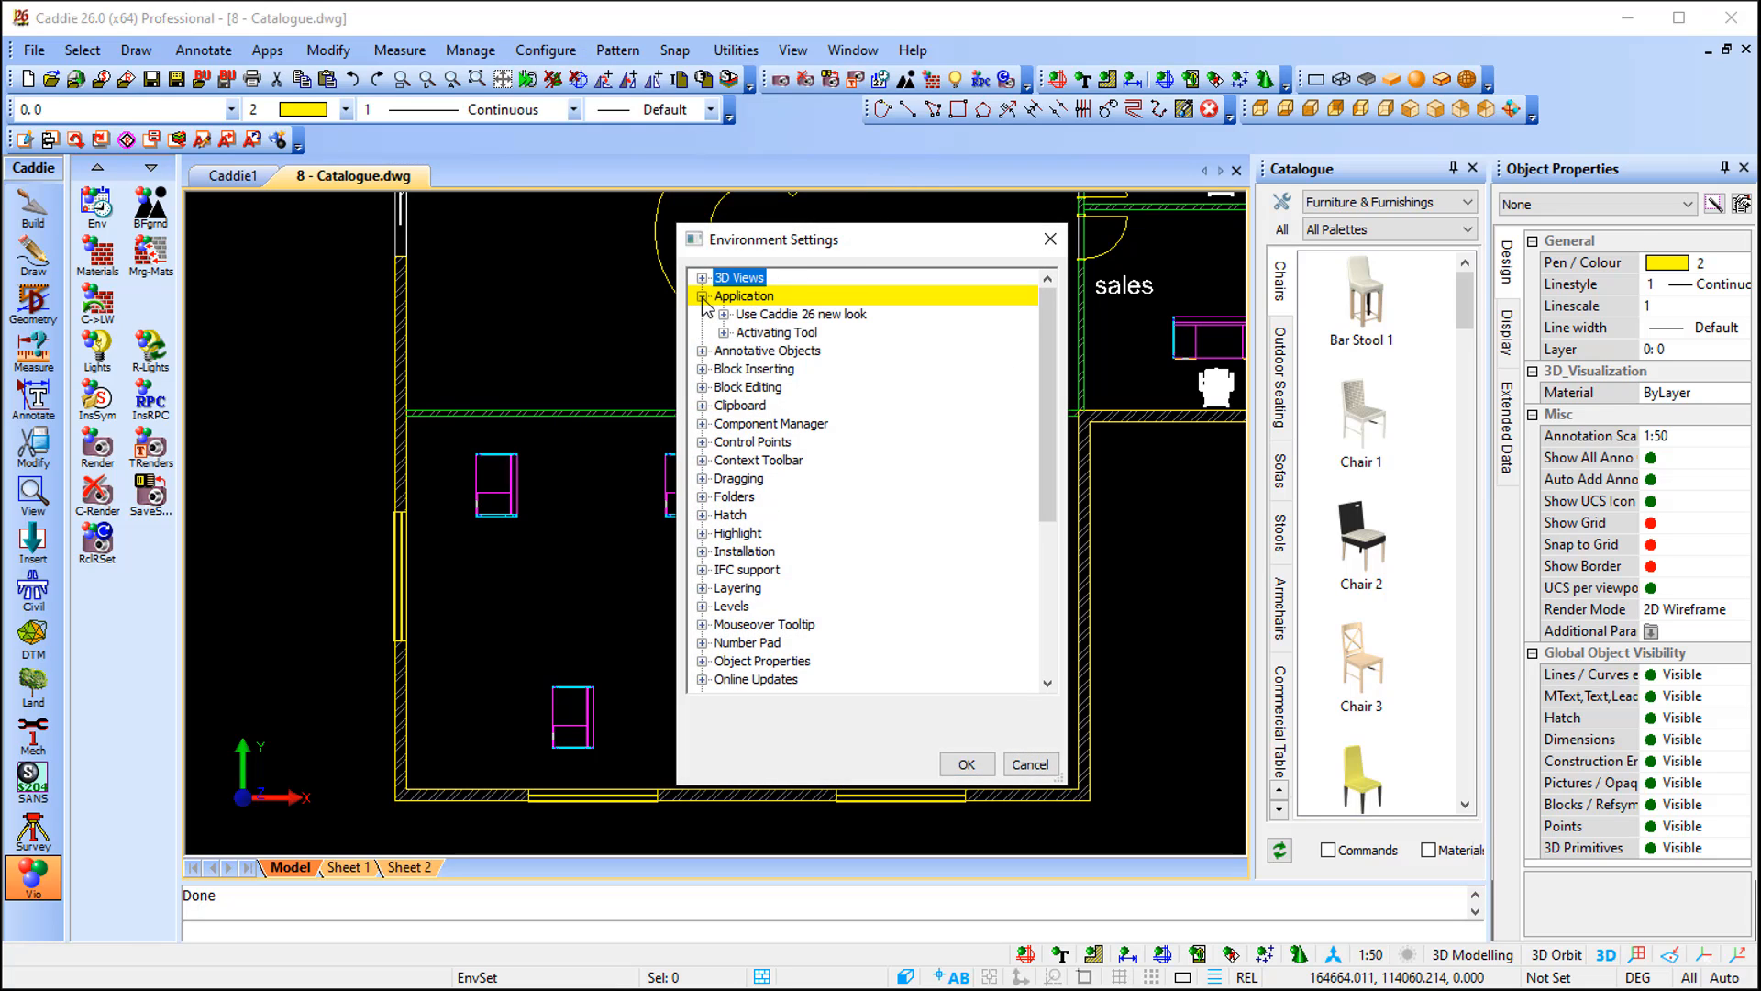
left_click(724, 332)
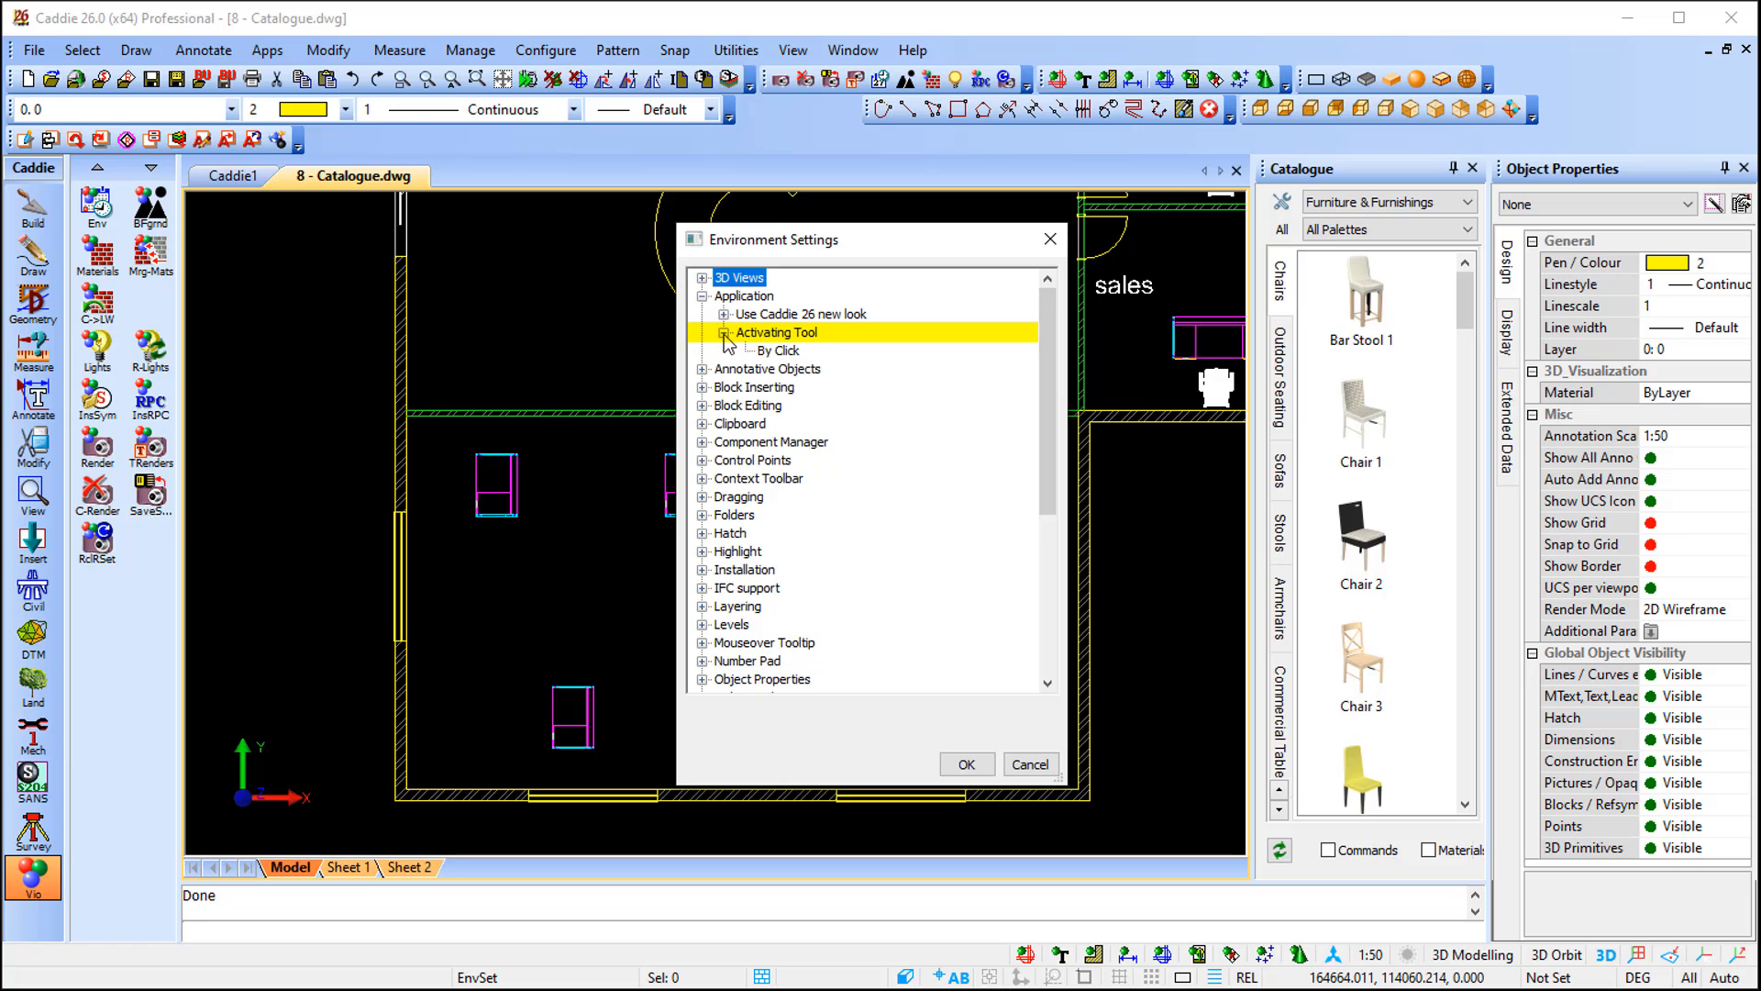
left_click(778, 354)
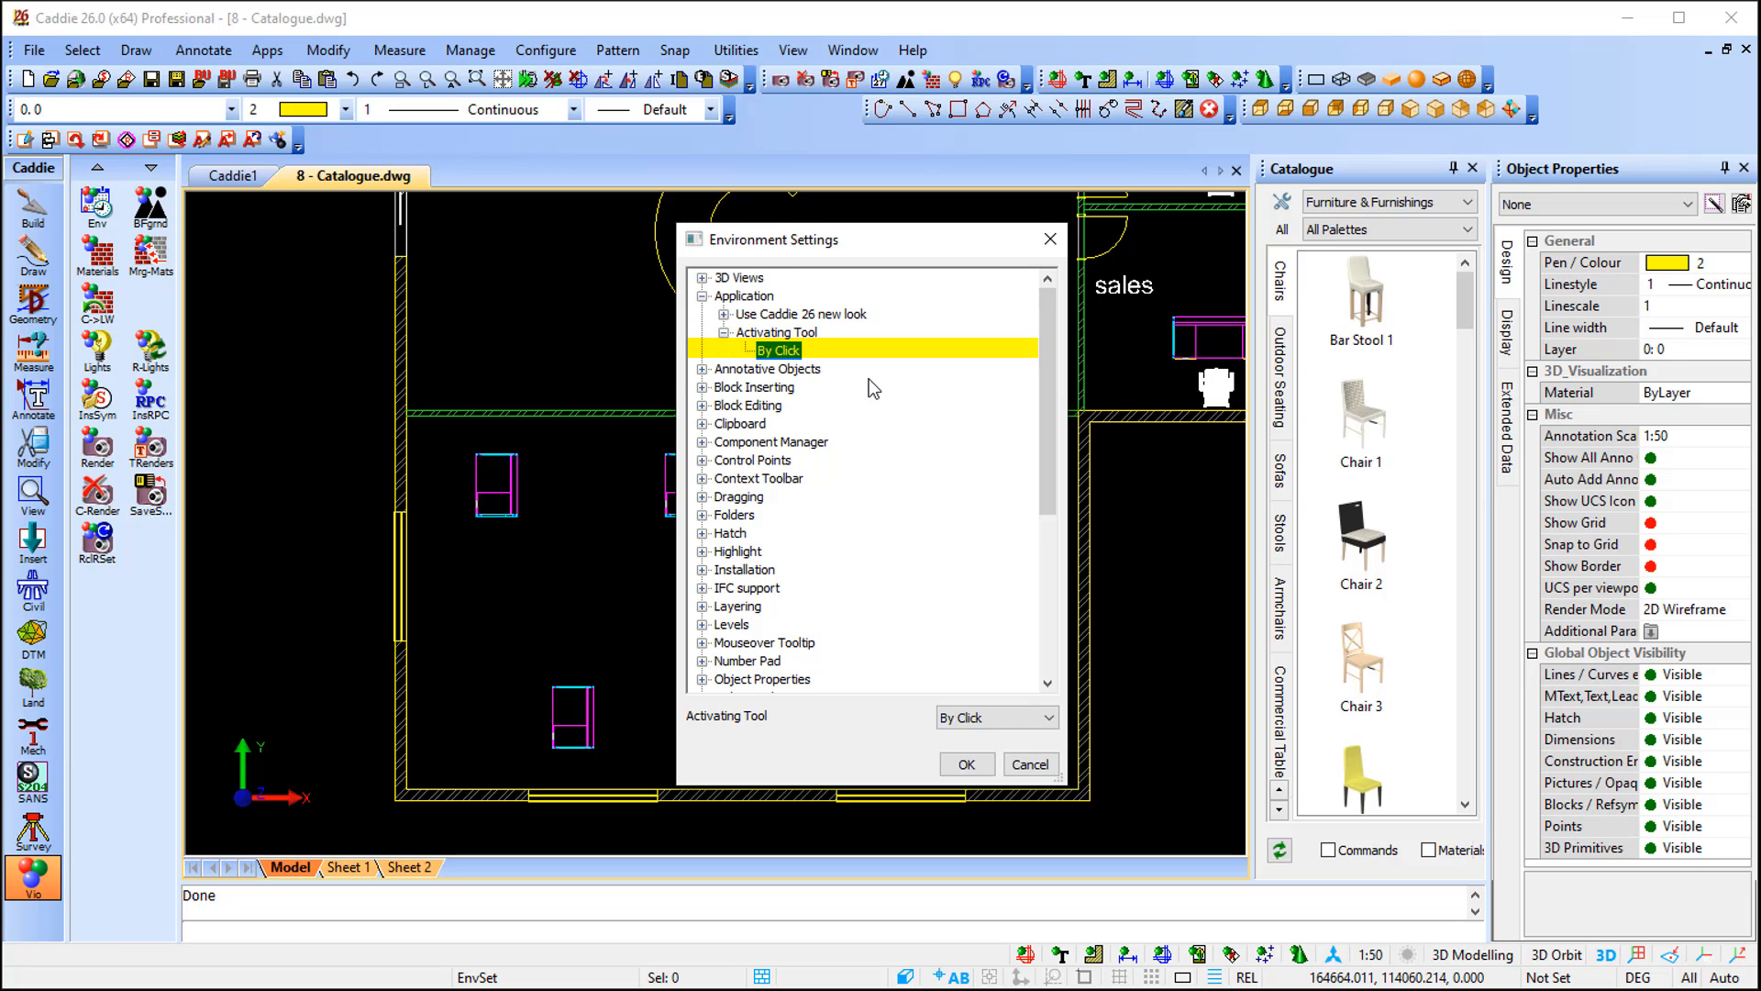
left_click(1036, 725)
left_click(1036, 725)
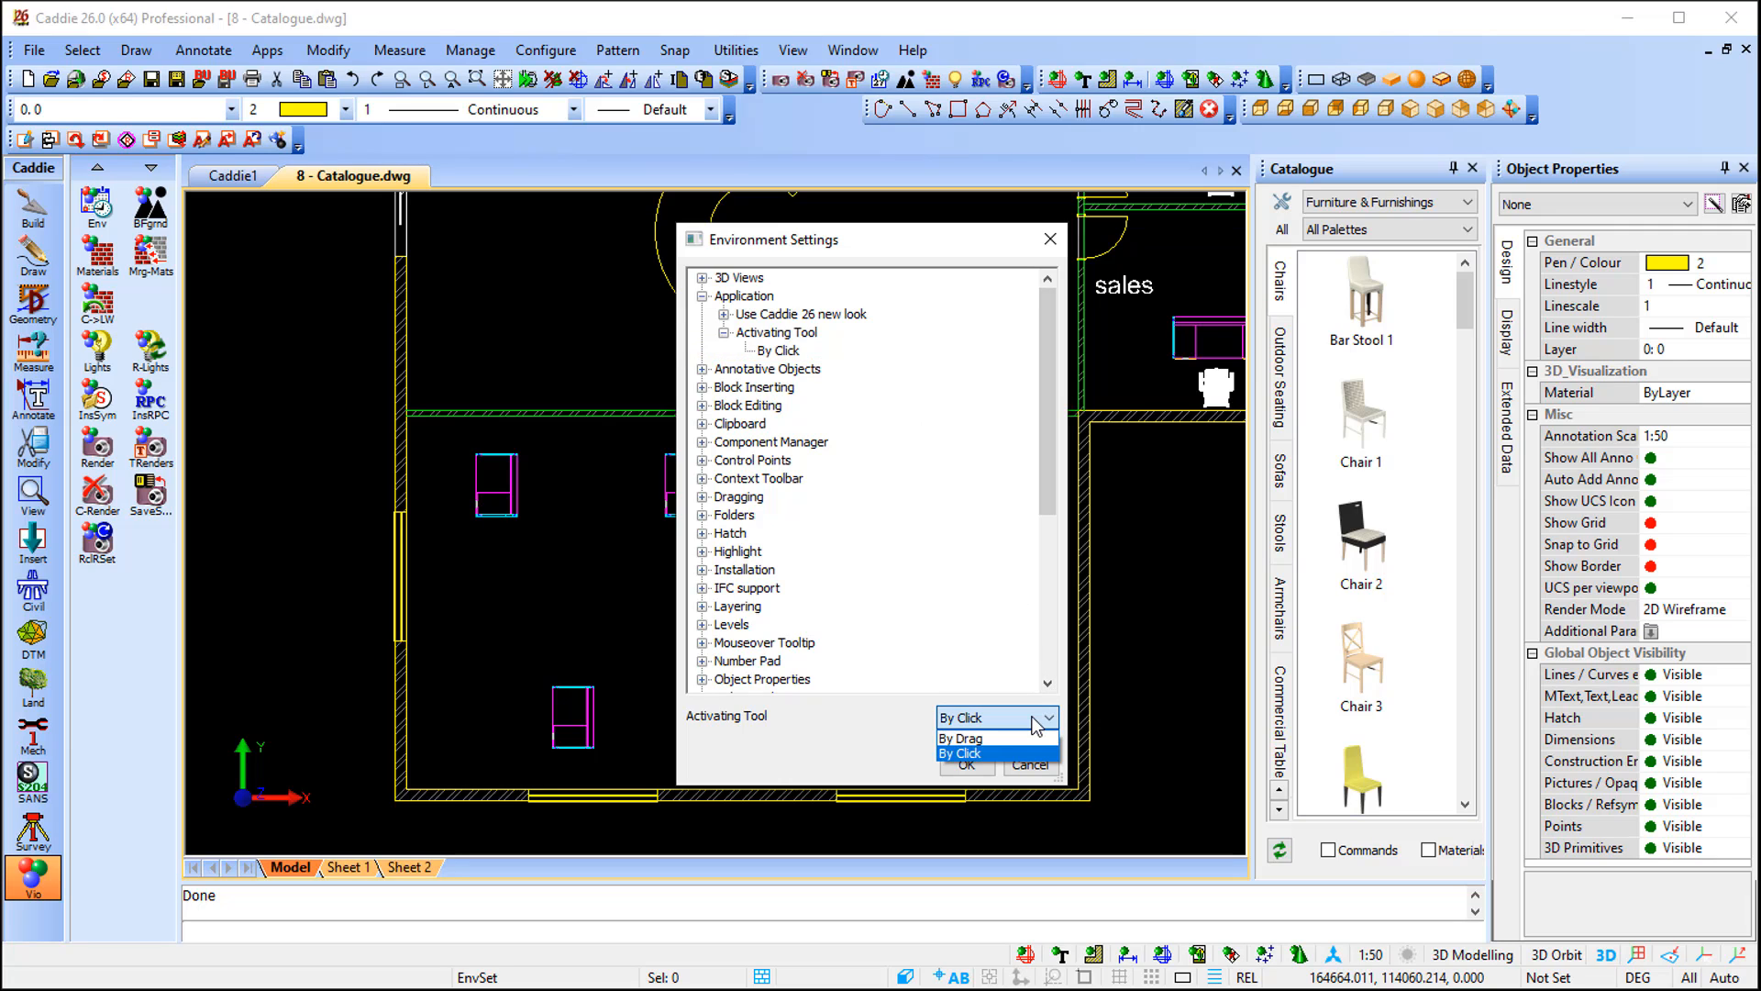
left_click(1008, 738)
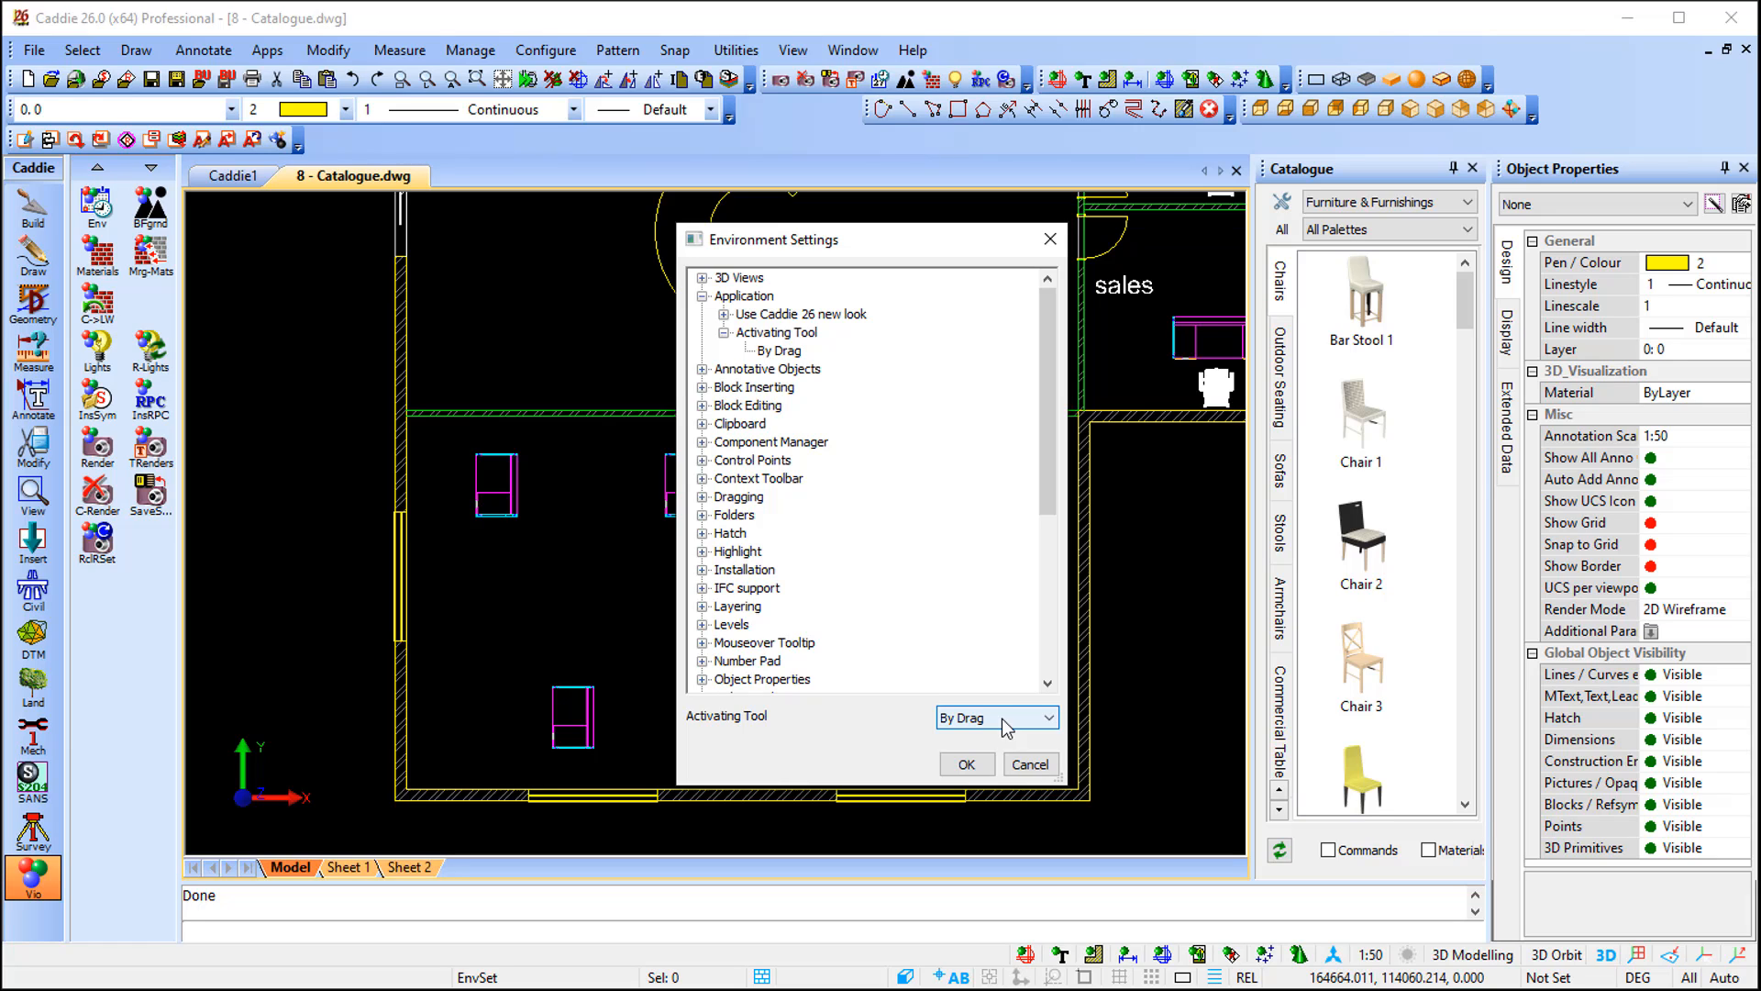
Set the Activating Tool option to By Click and apply the environment settings
left_click(1002, 719)
left_click(982, 749)
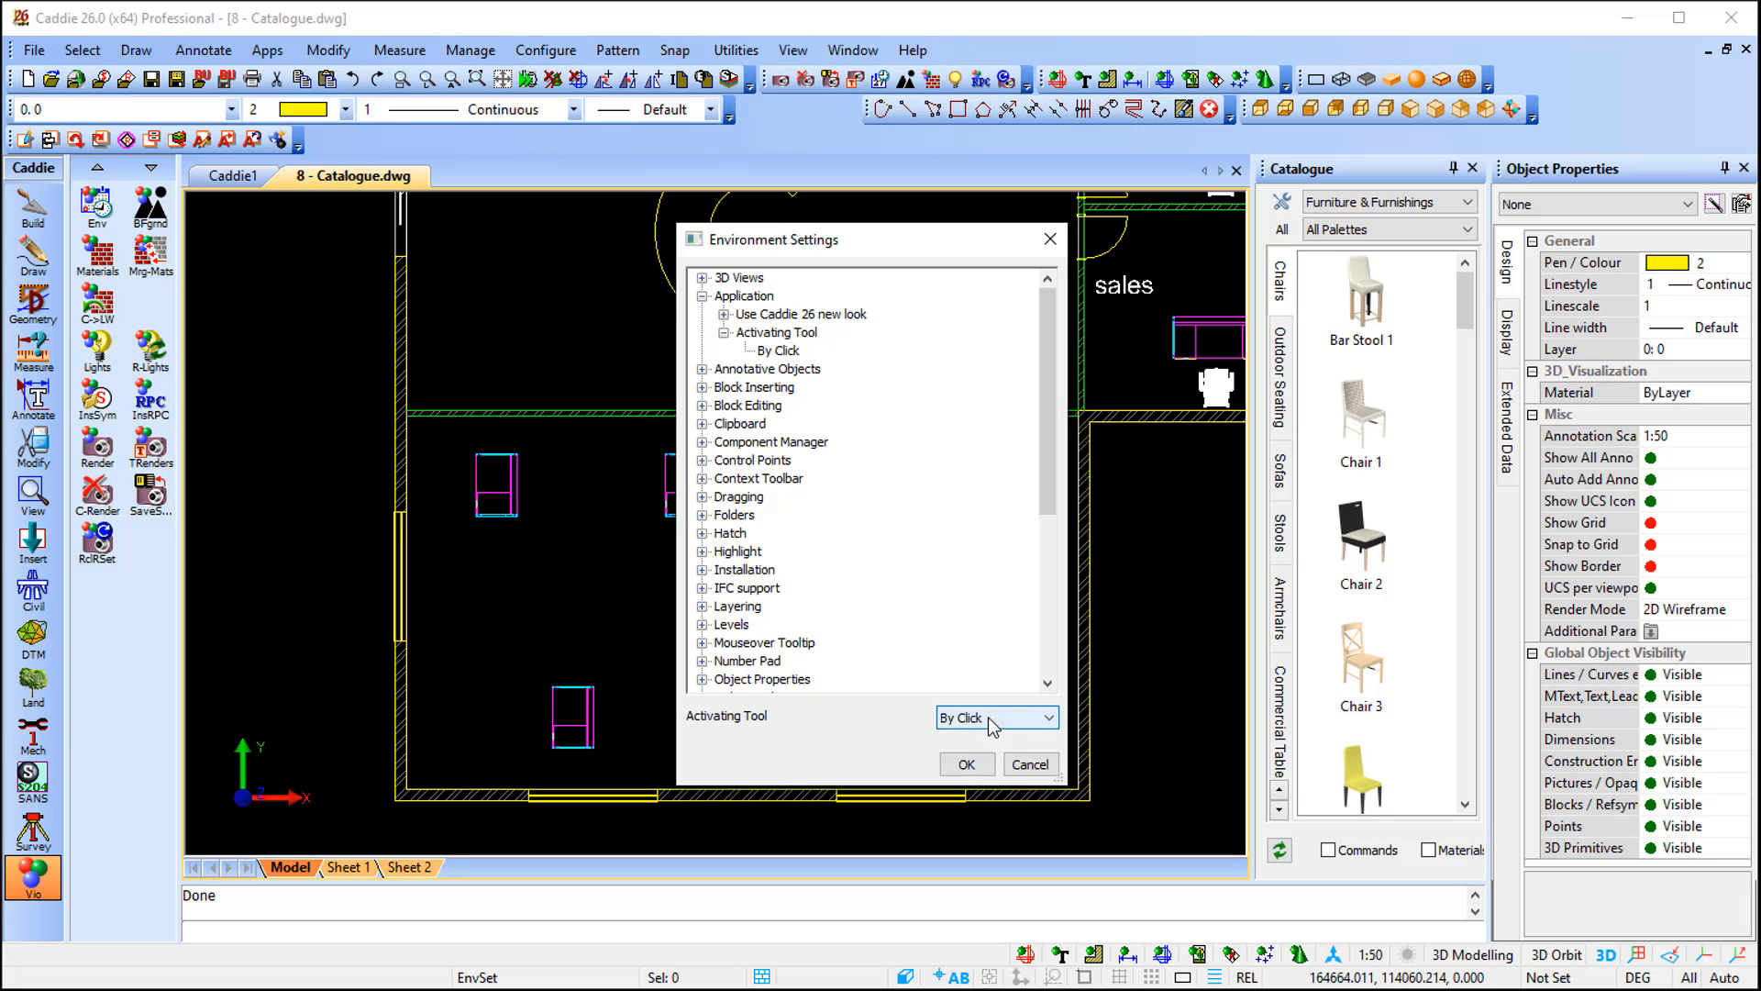
left_click(968, 763)
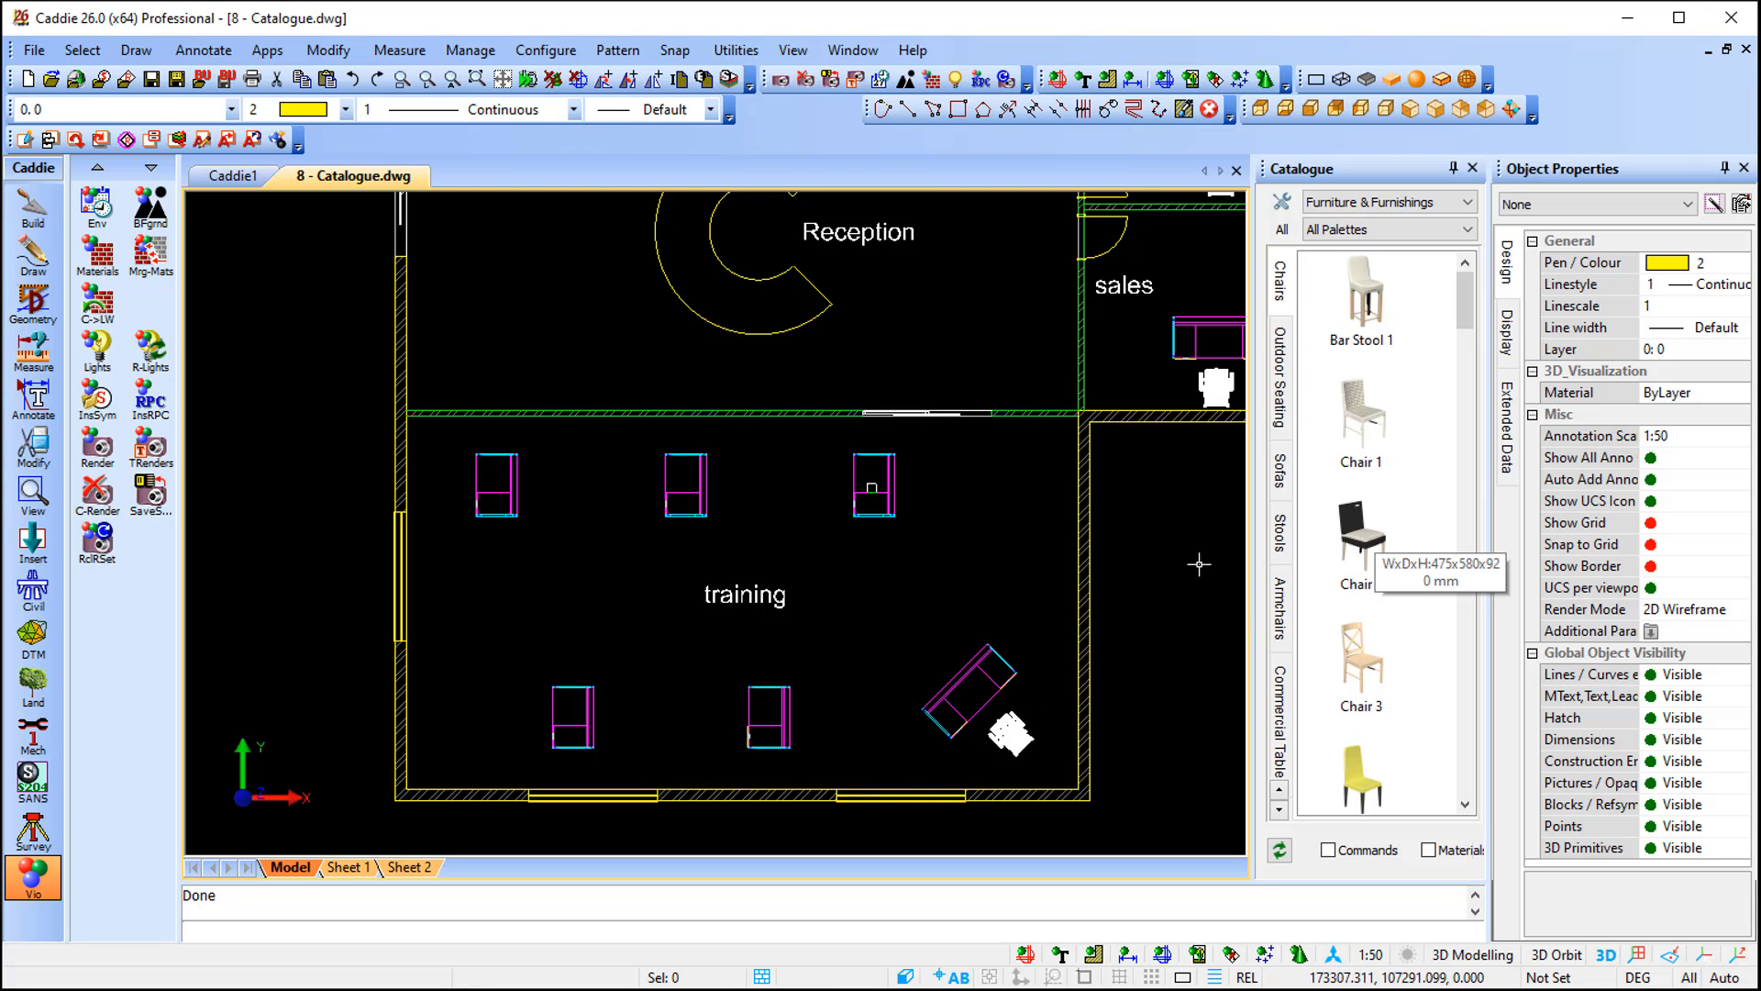
Insert Chair 2 from the catalogue above the desk in each of the two sales offices
mouse_move(1199, 564)
middle_mouse_down()
mouse_move(876, 637)
mouse_move(825, 801)
middle_mouse_up()
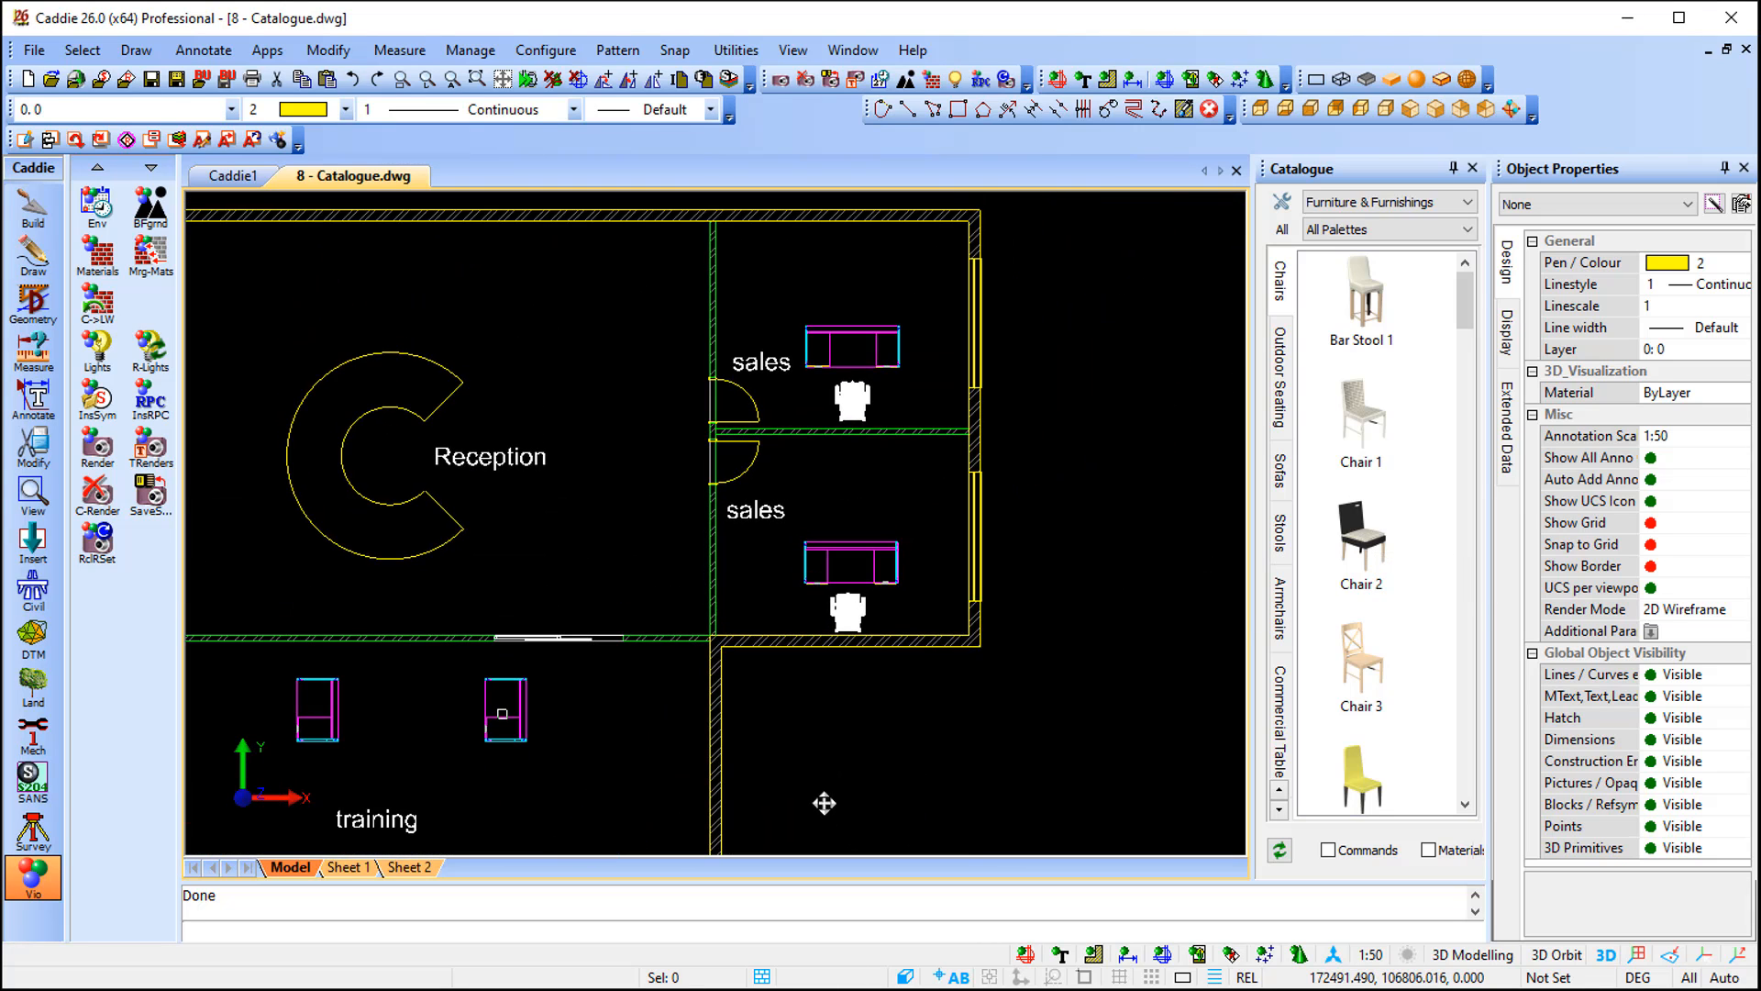
left_click(1364, 547)
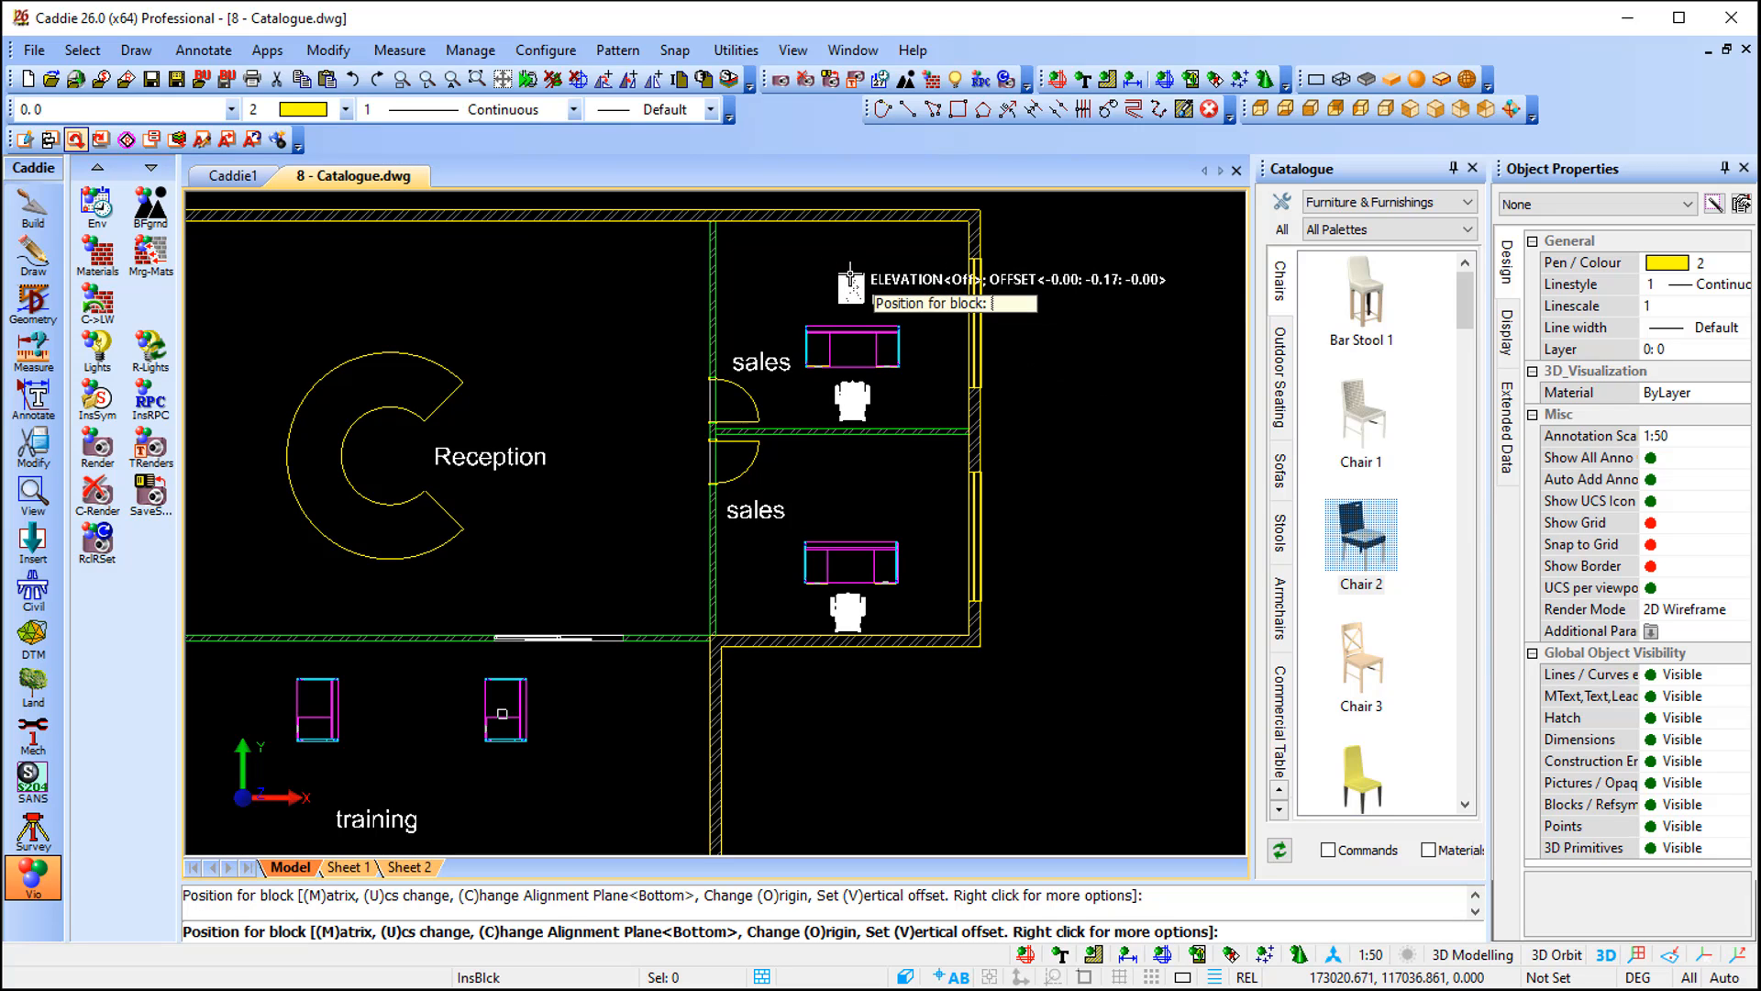
left_click(851, 285)
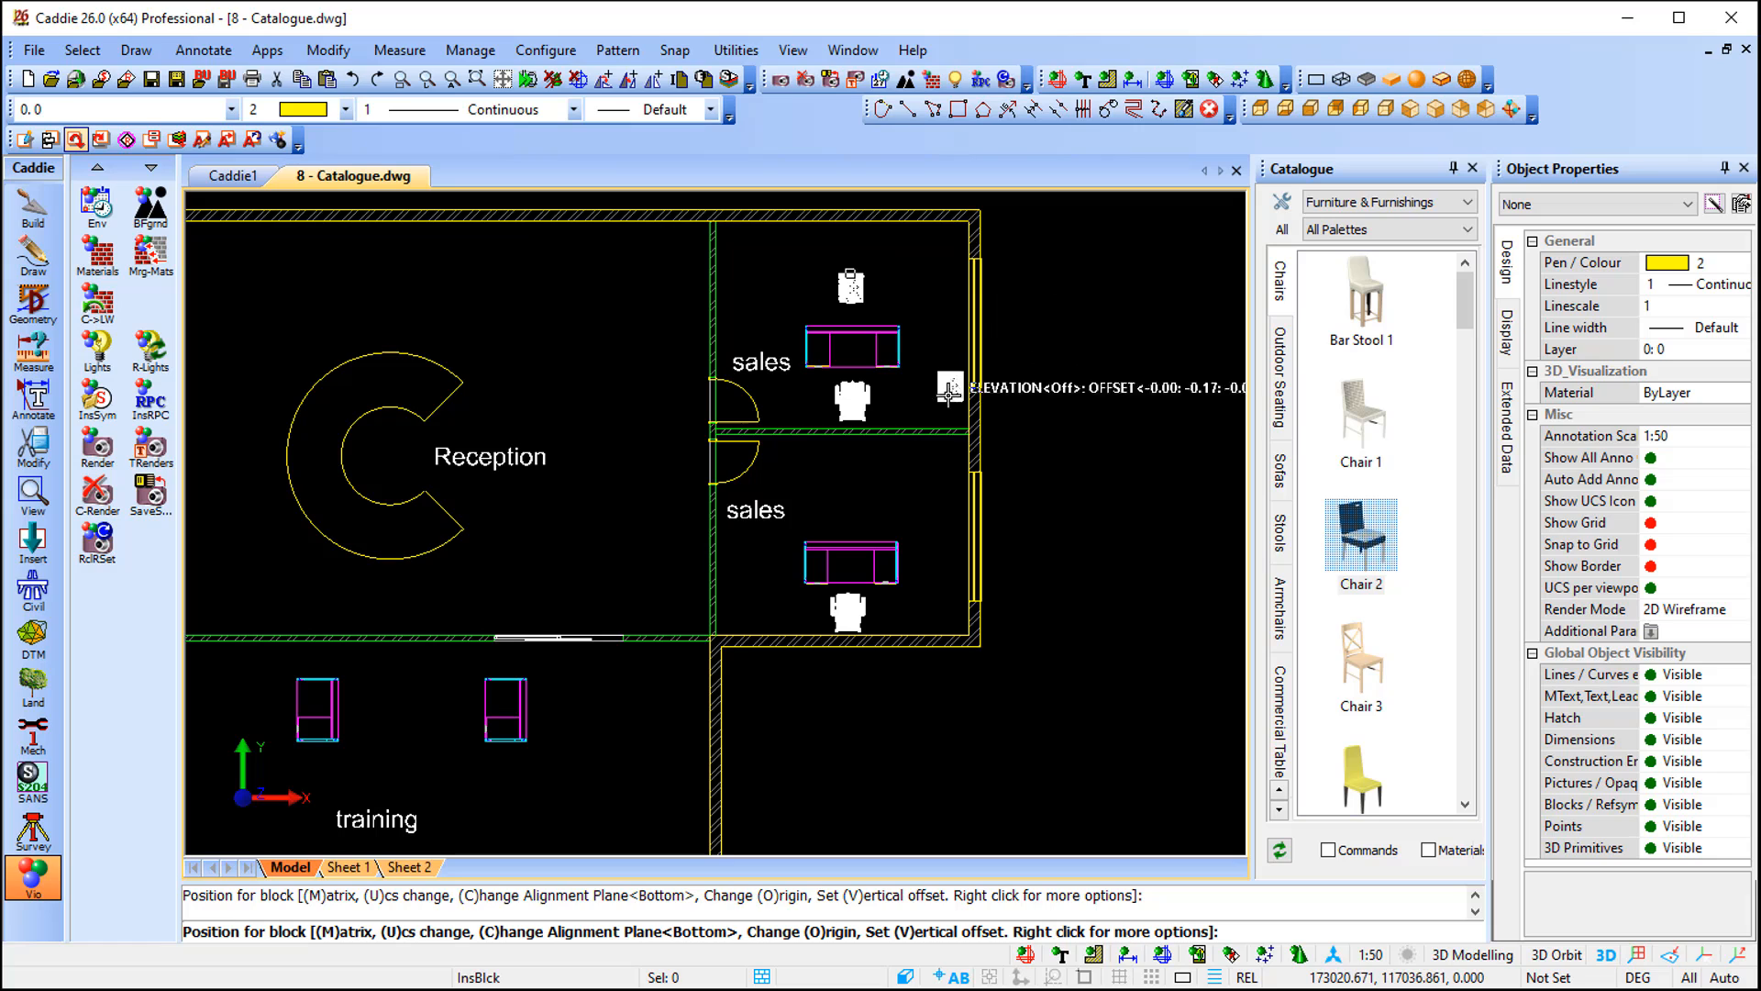
left_click(855, 490)
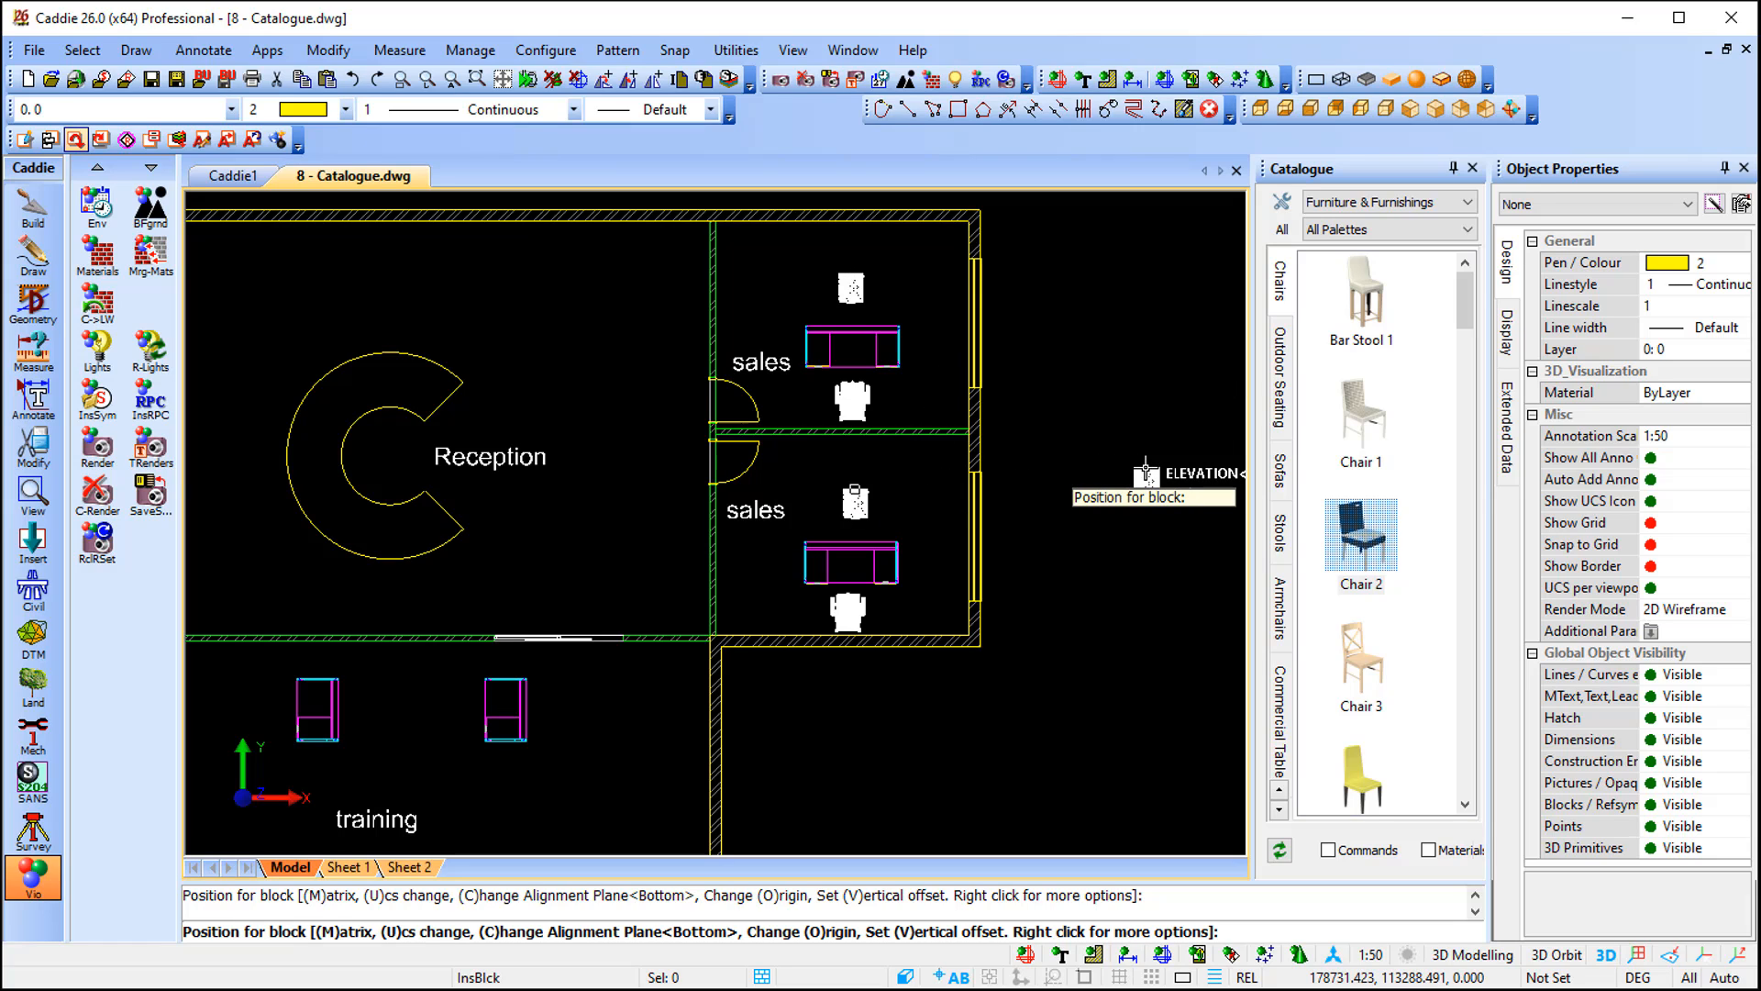
key("Escape")
From the list of additional catalogues, open the e-mail request for help finding content, and minimize the message
left_click(1406, 203)
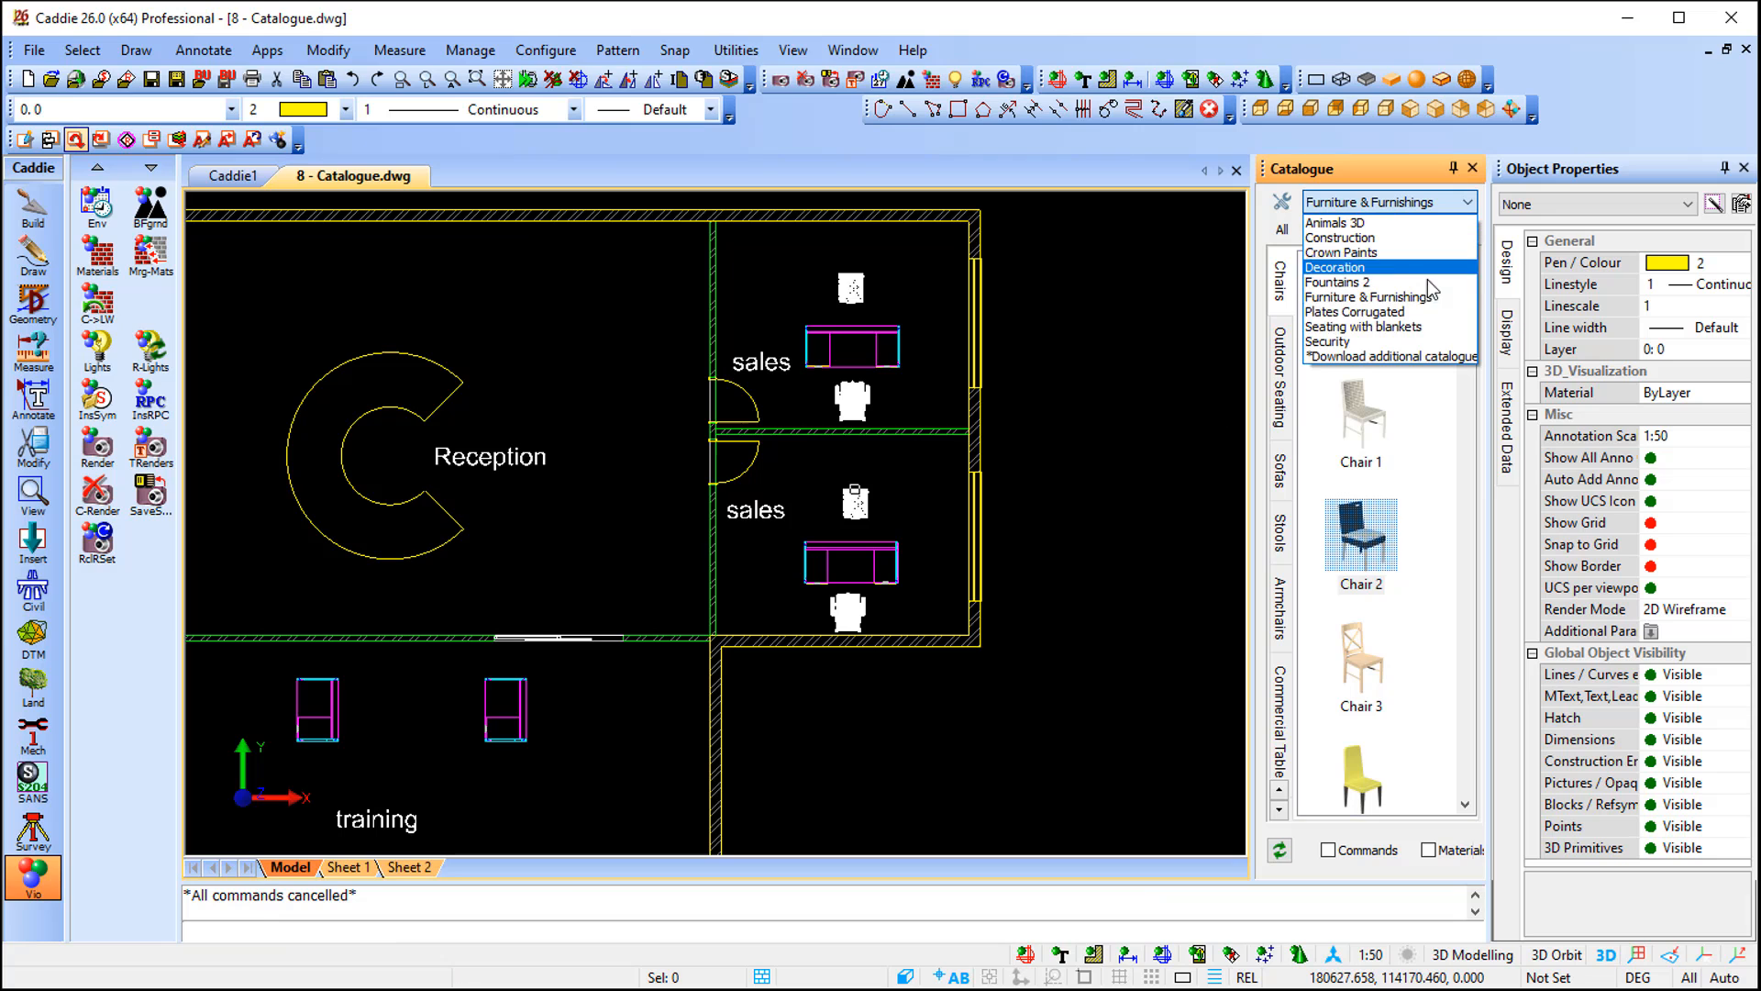
left_click(1411, 358)
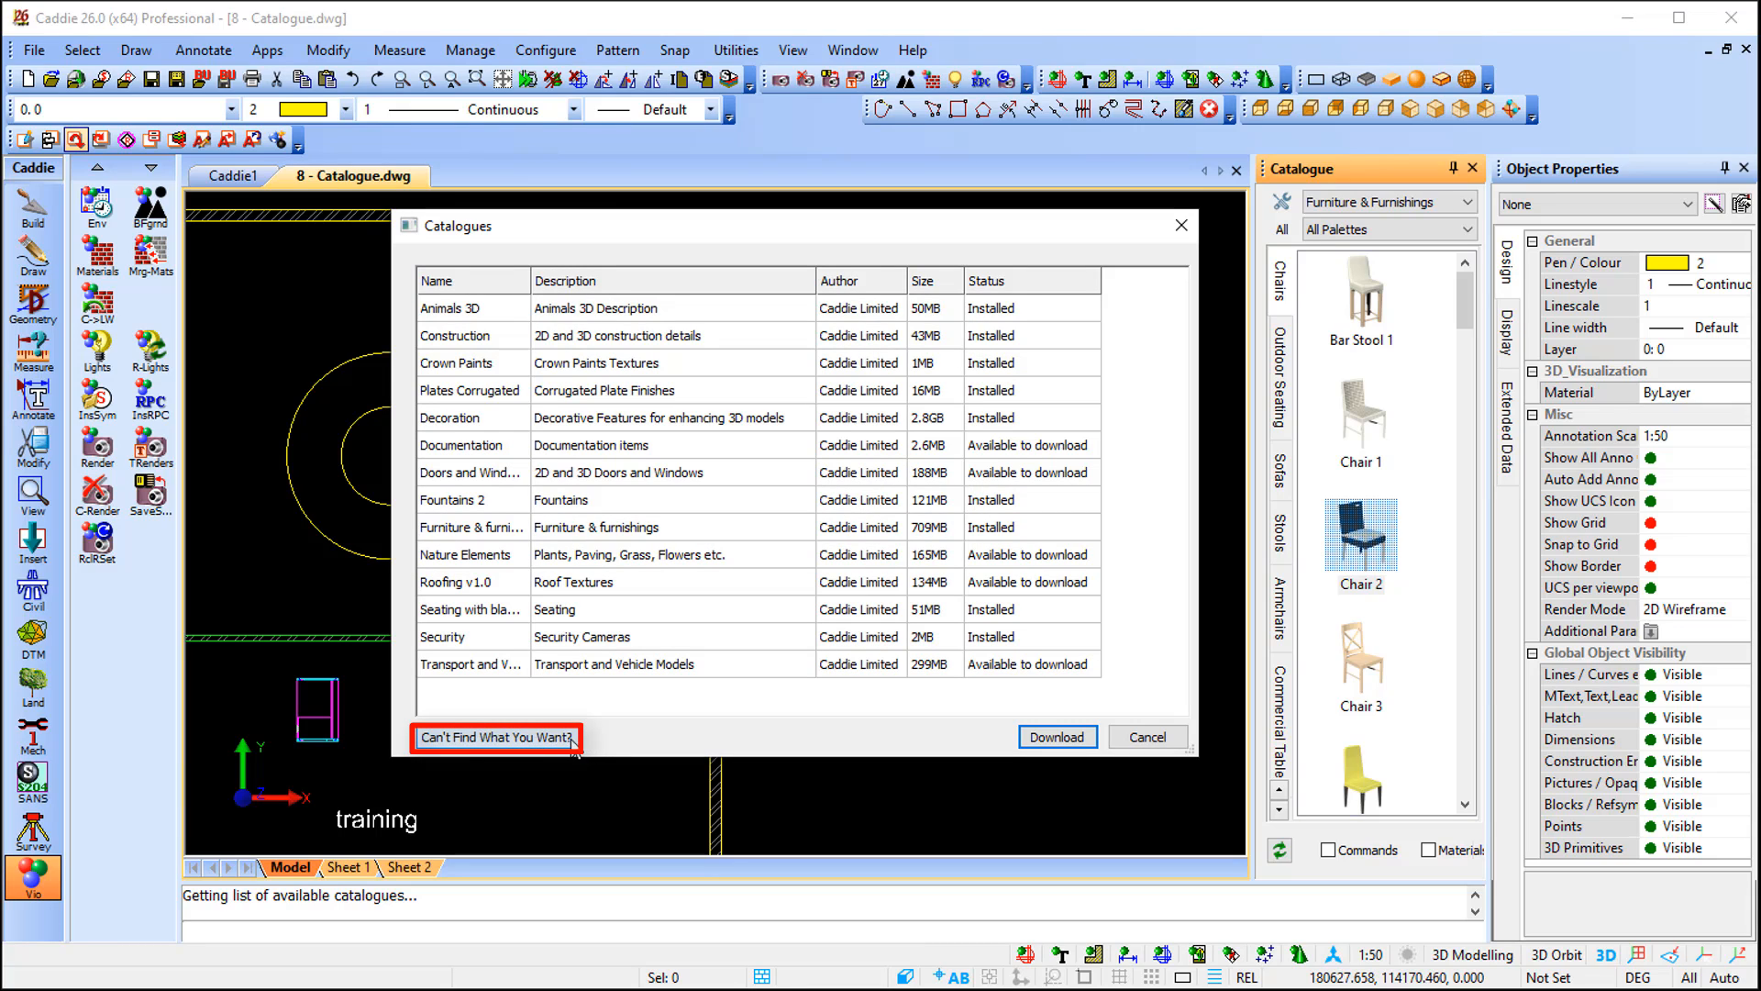
left_click(496, 737)
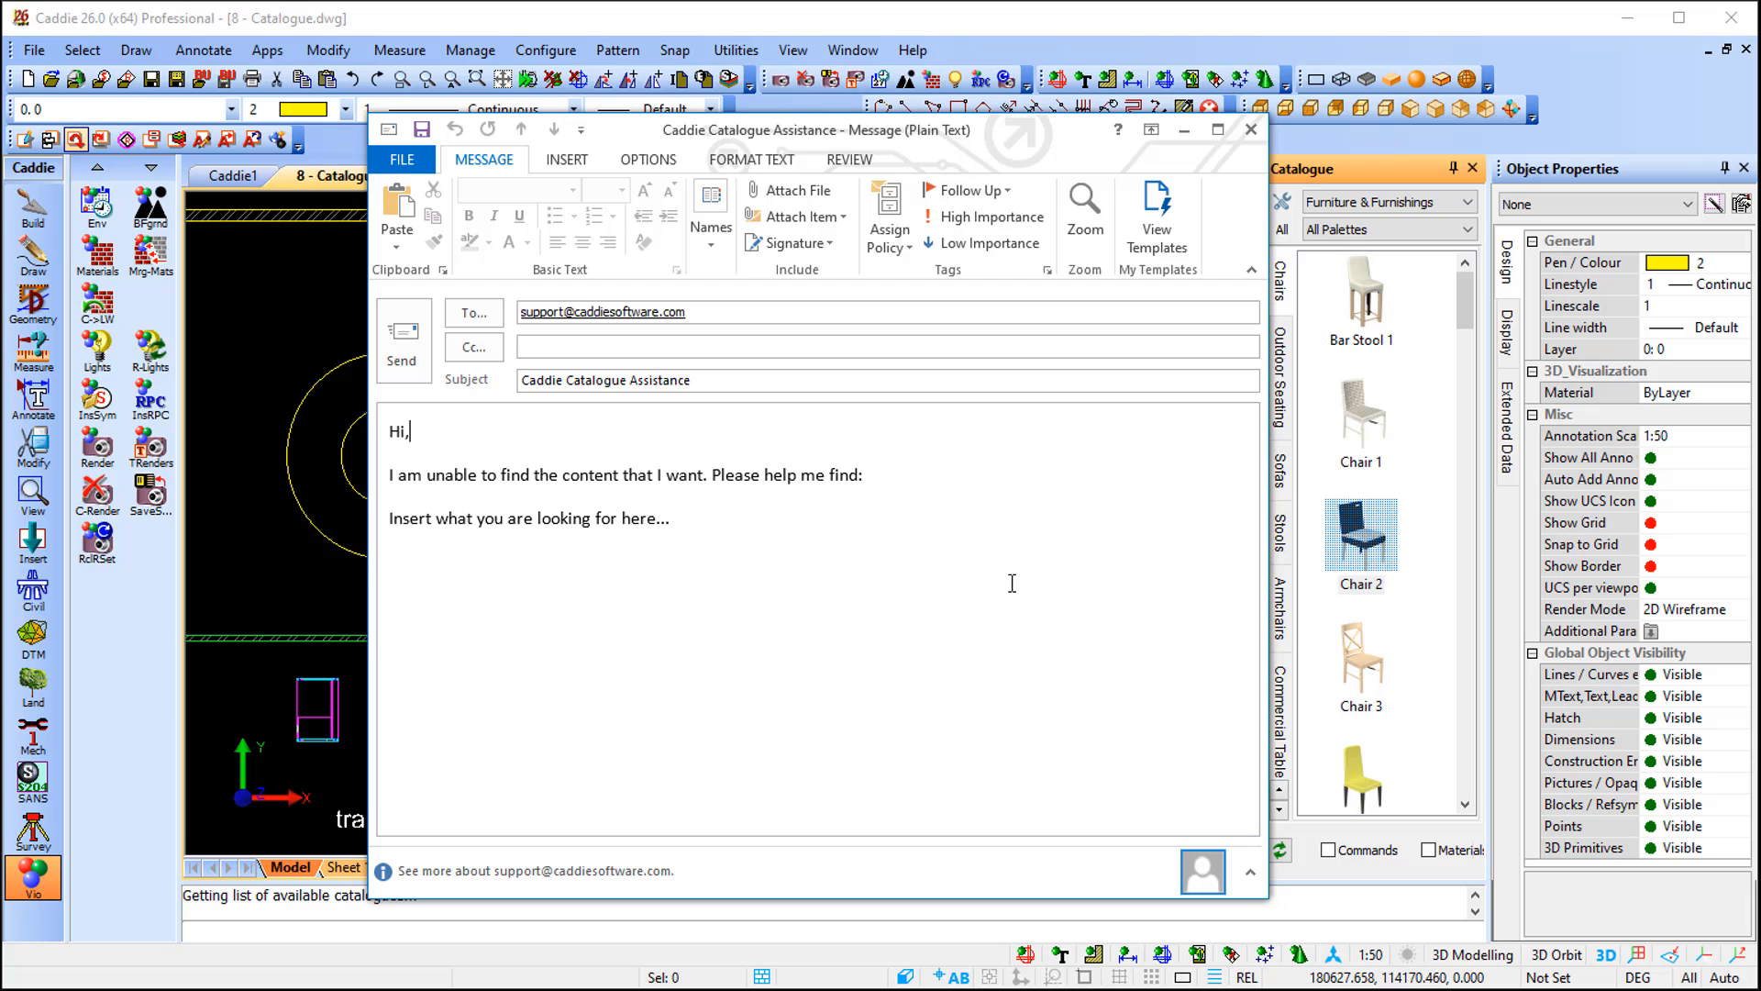
left_click(1185, 132)
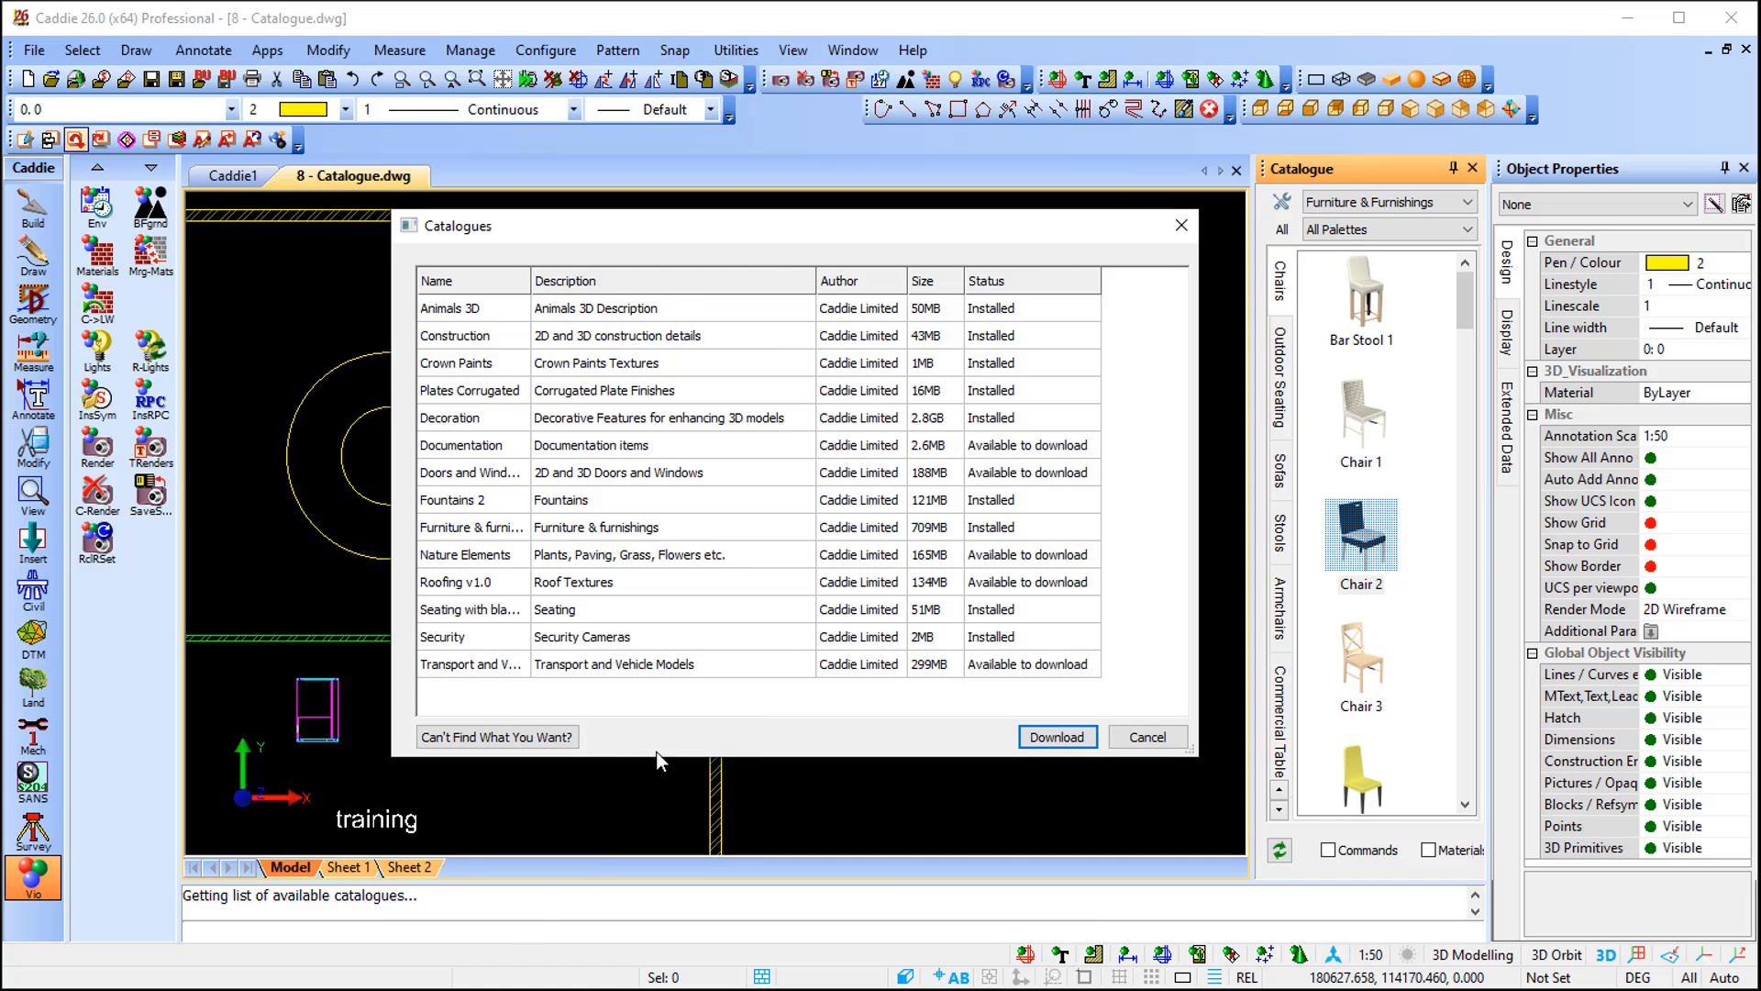
Switch to the web browser, open the Catalogue category in the Caddie website's downloads, and look through the available catalogue files
left_click(496, 988)
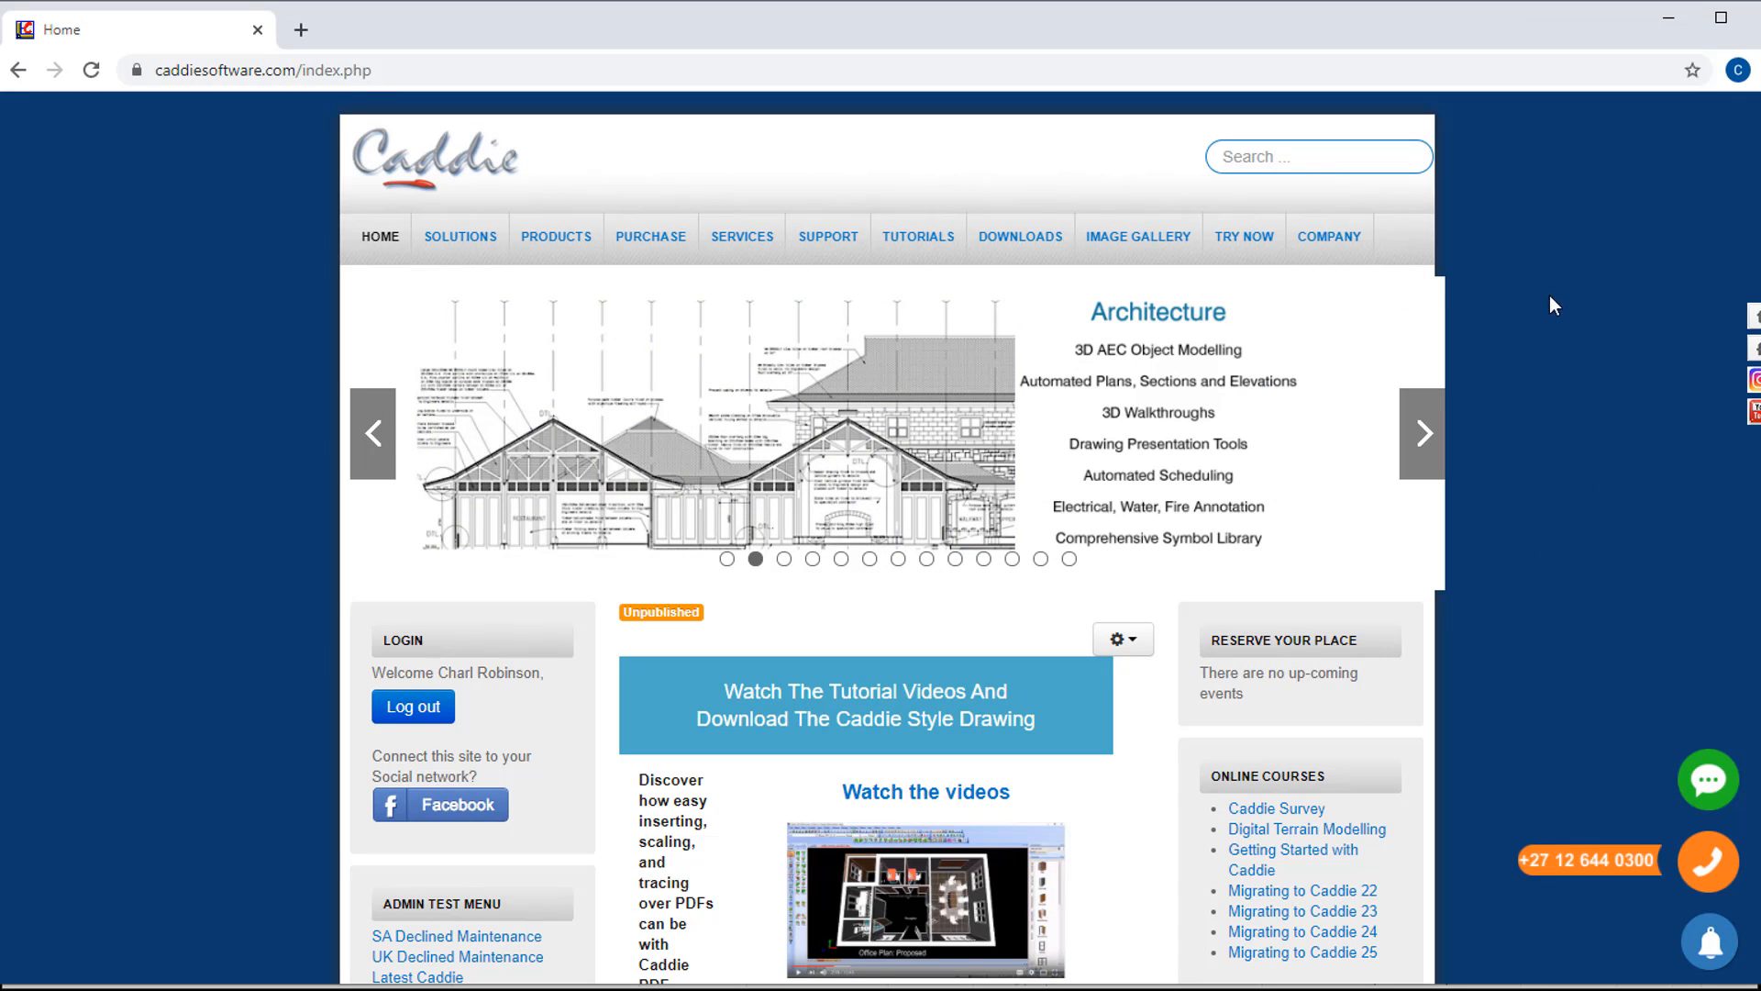
left_click(1029, 242)
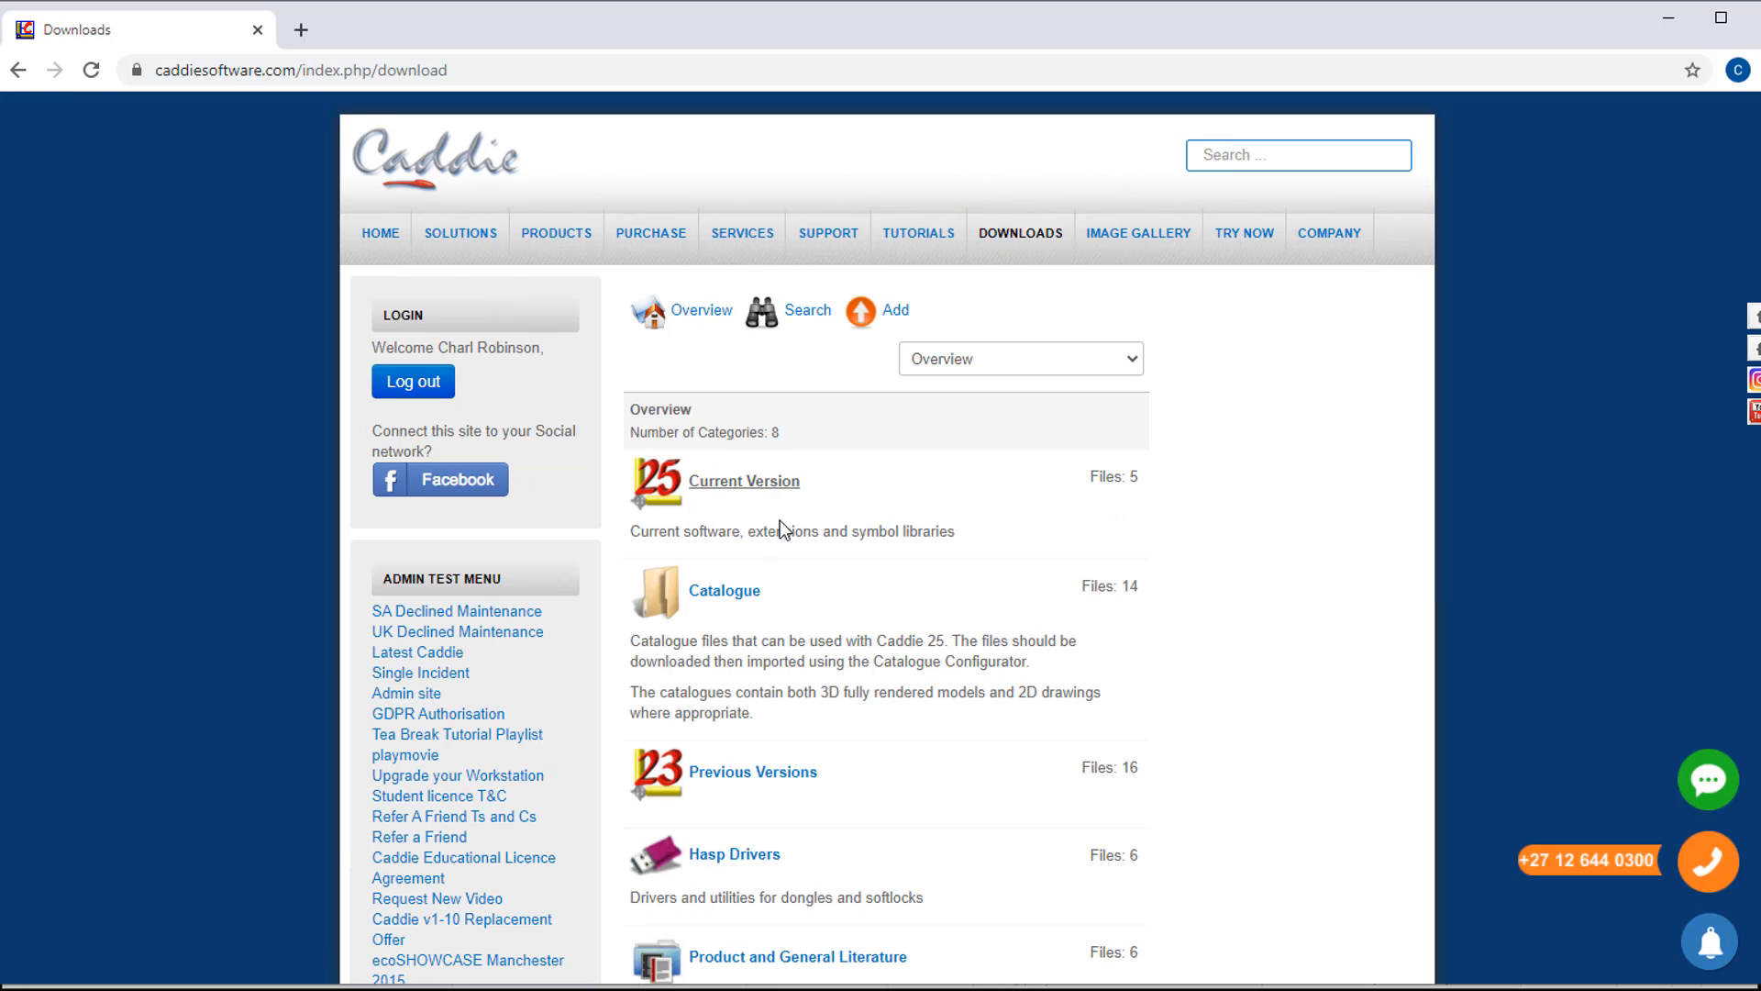
left_click(747, 595)
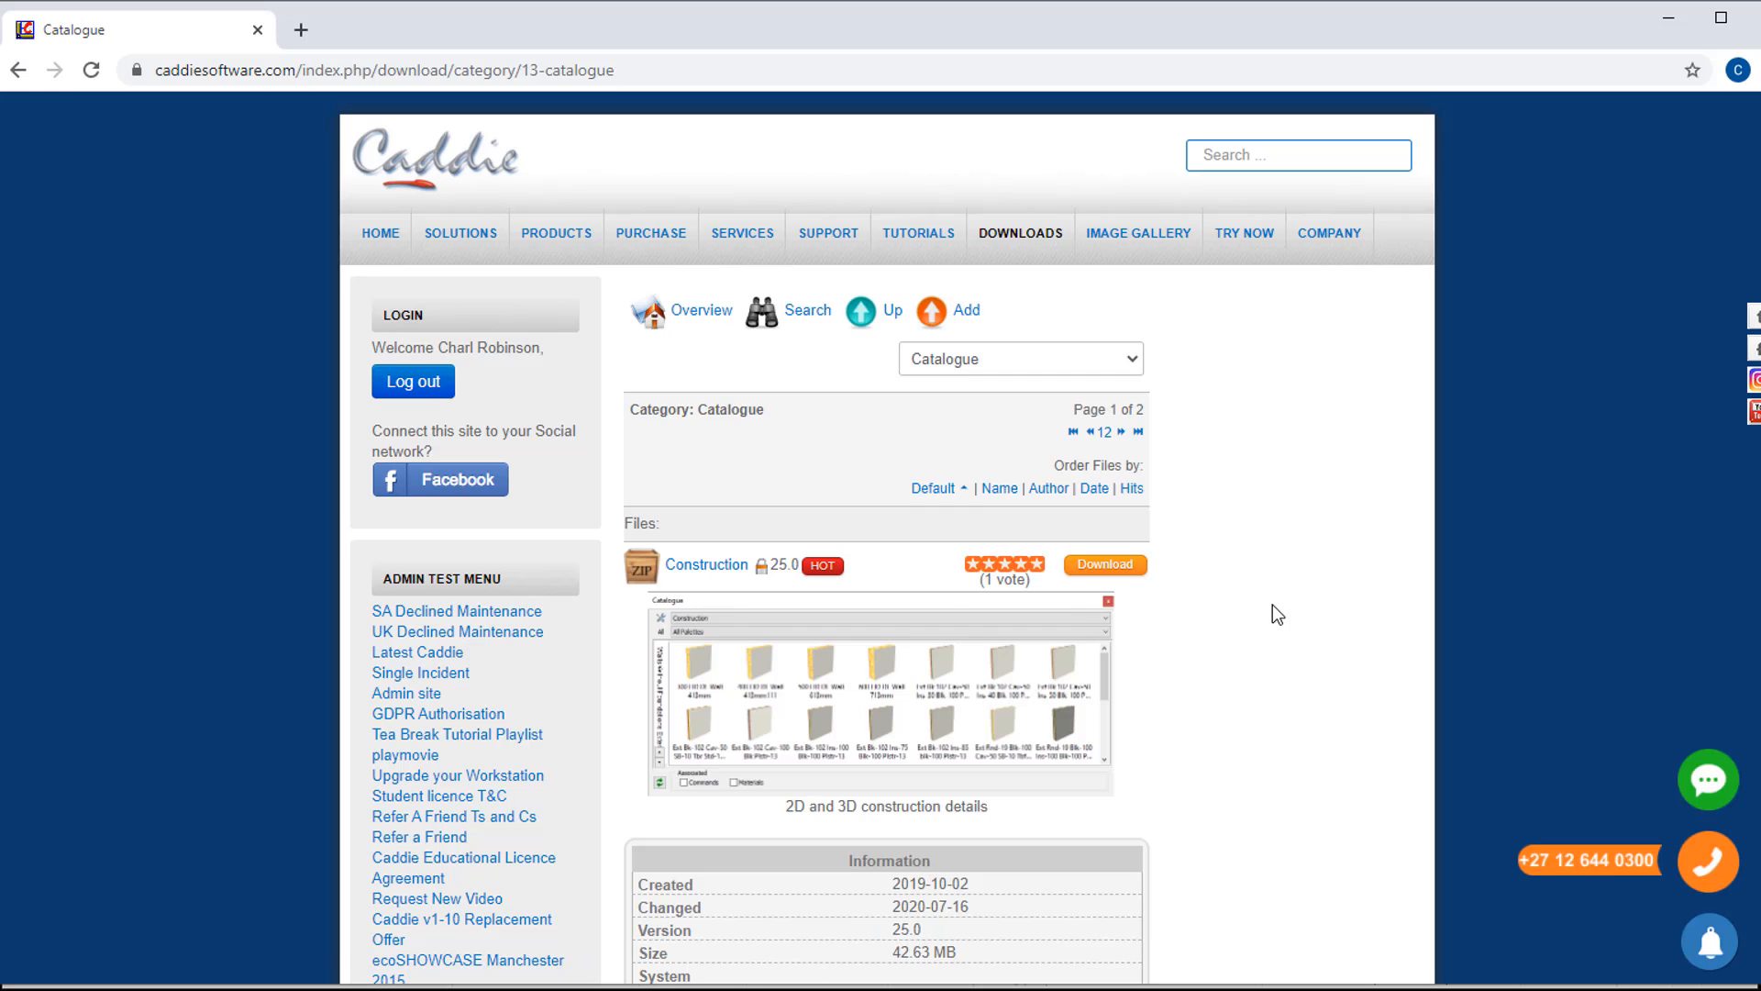
scroll(1273, 605, "down", 4)
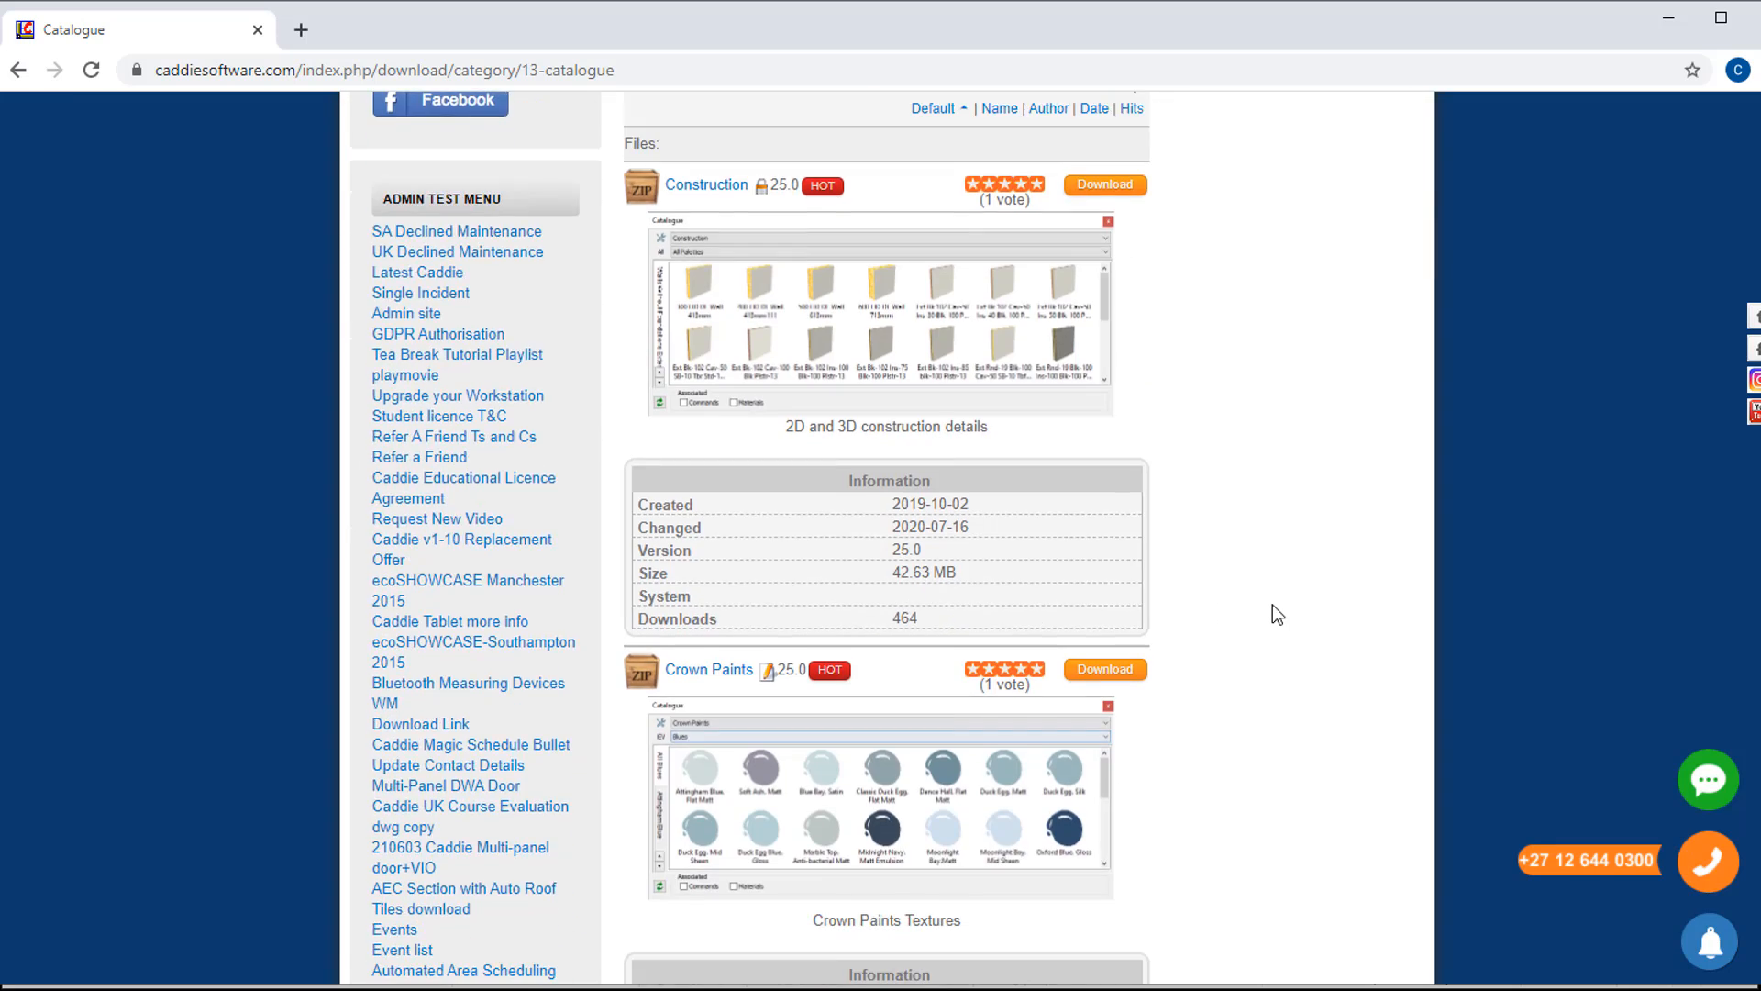
scroll(1273, 603, "down", 10)
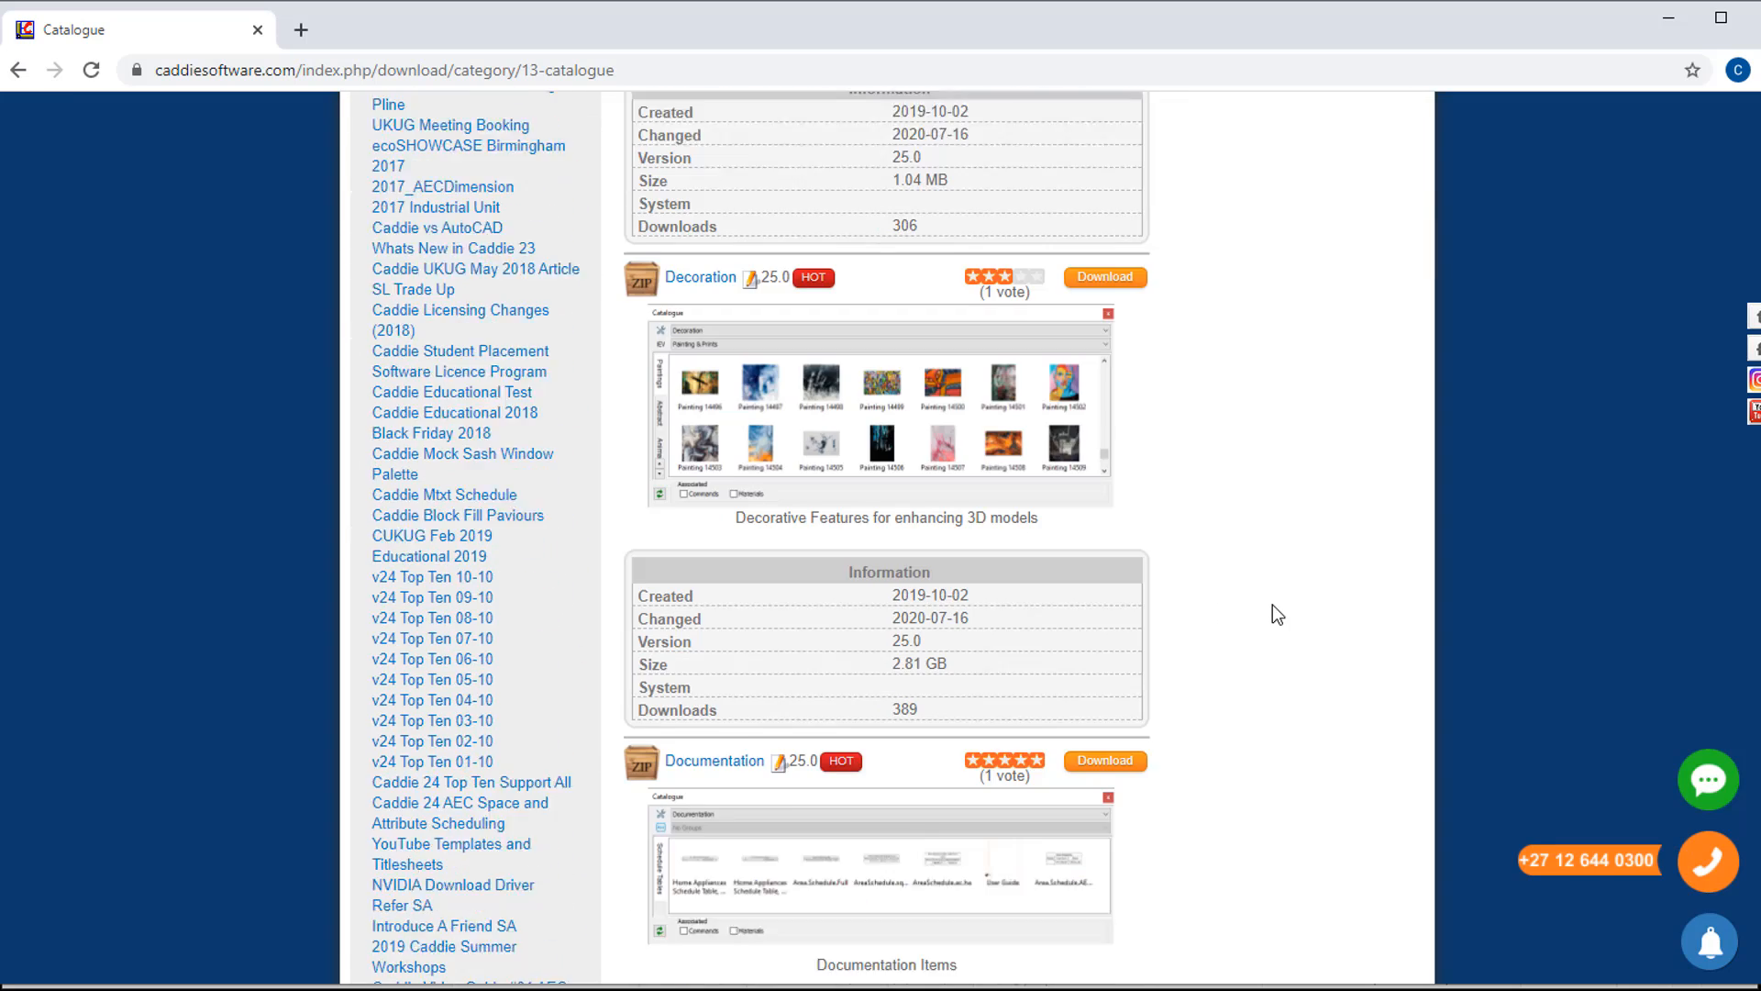
scroll(1273, 613, "down", 1)
scroll(1273, 604, "down", 6)
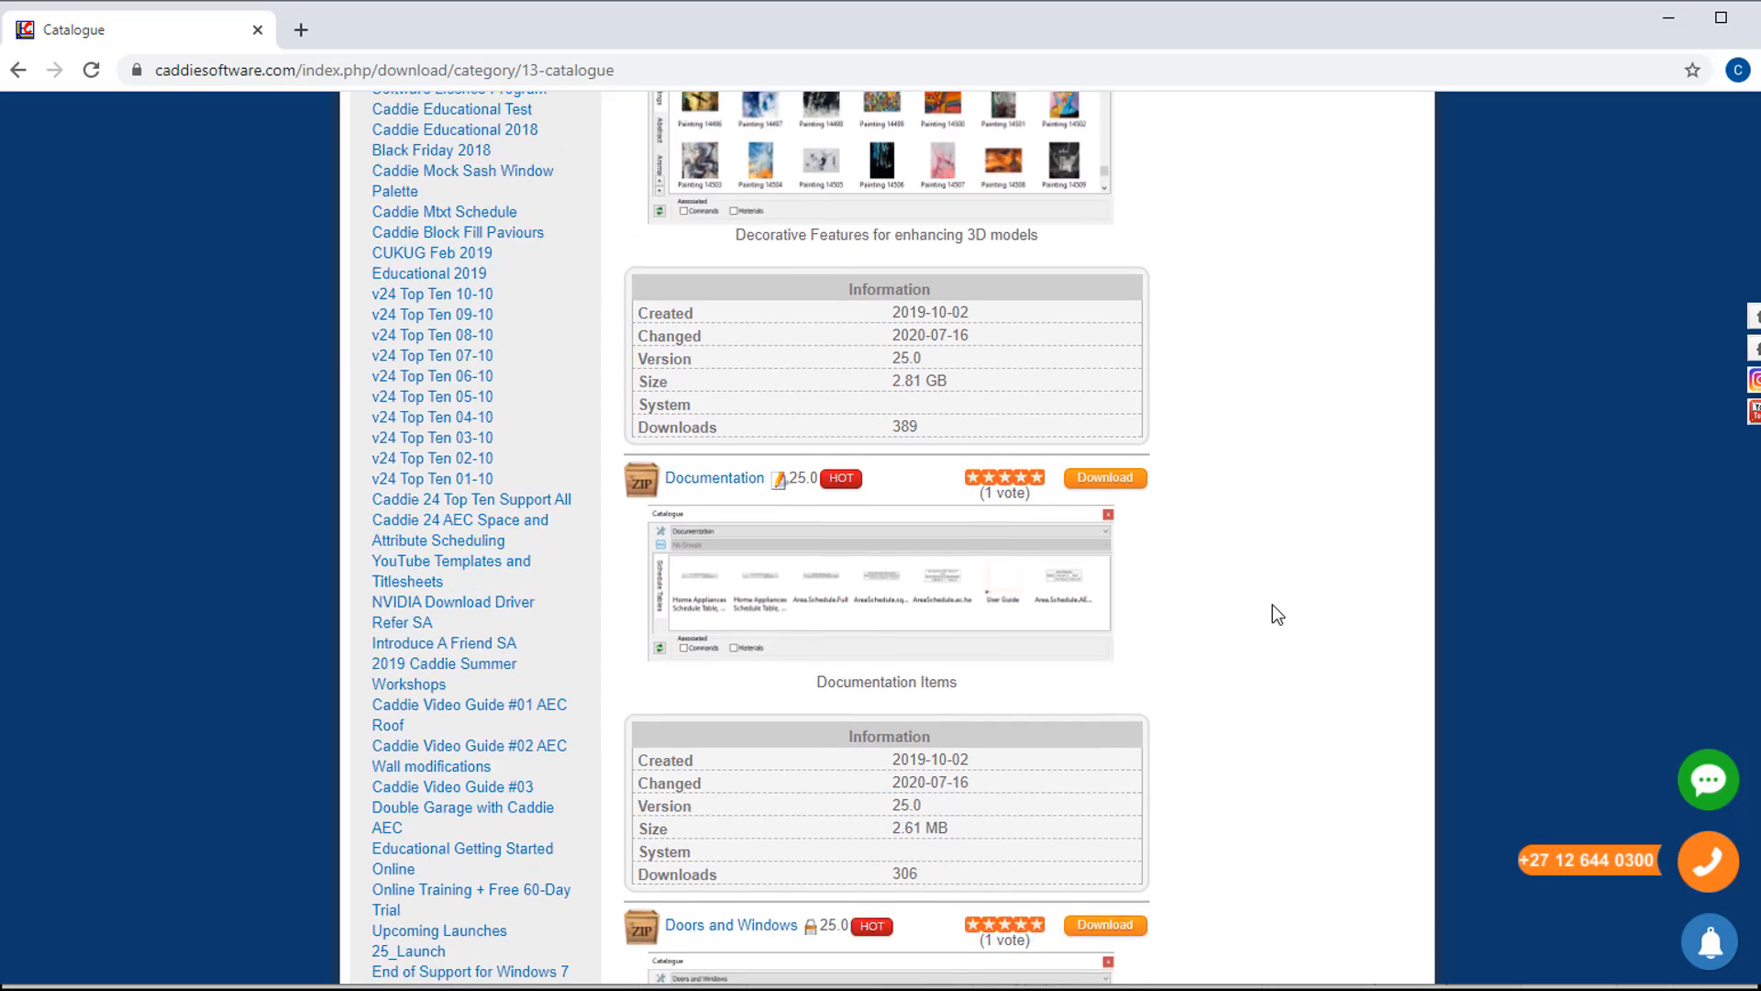